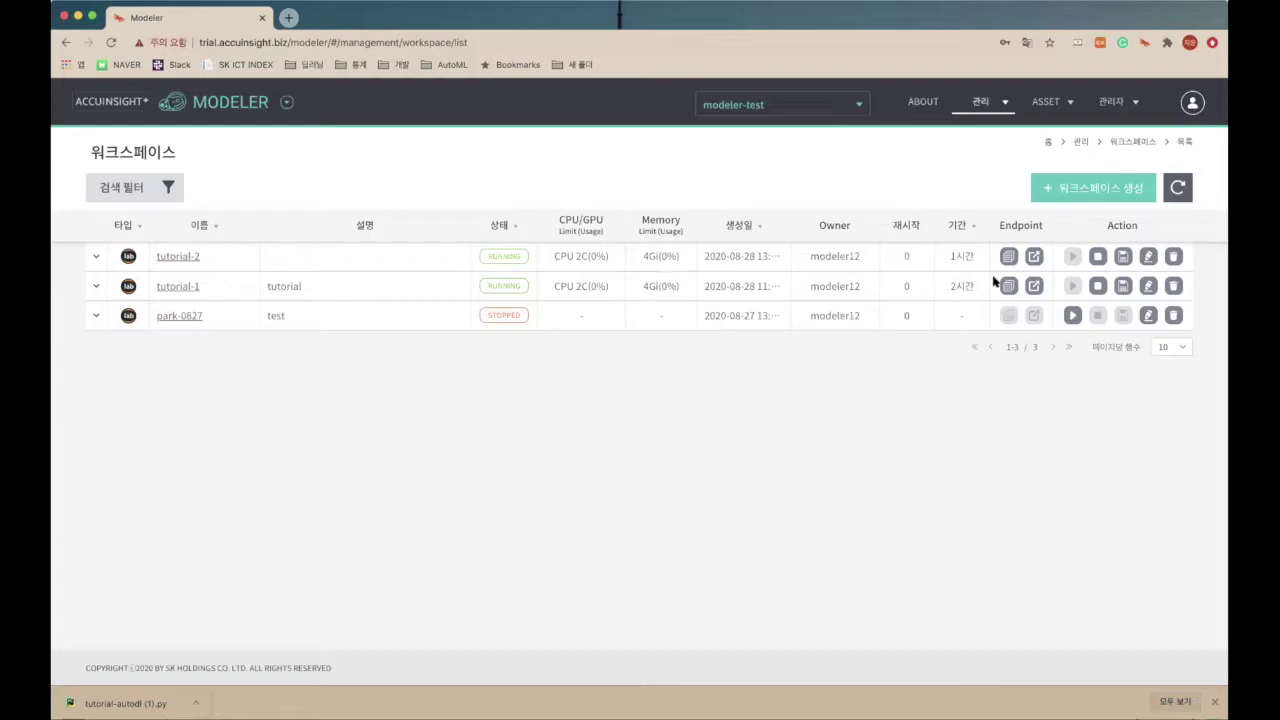
Step: Open the JupyterLab endpoint of the tutorial-1 workspace and open the tutorial_autodl.ipynb notebook
click(1028, 286)
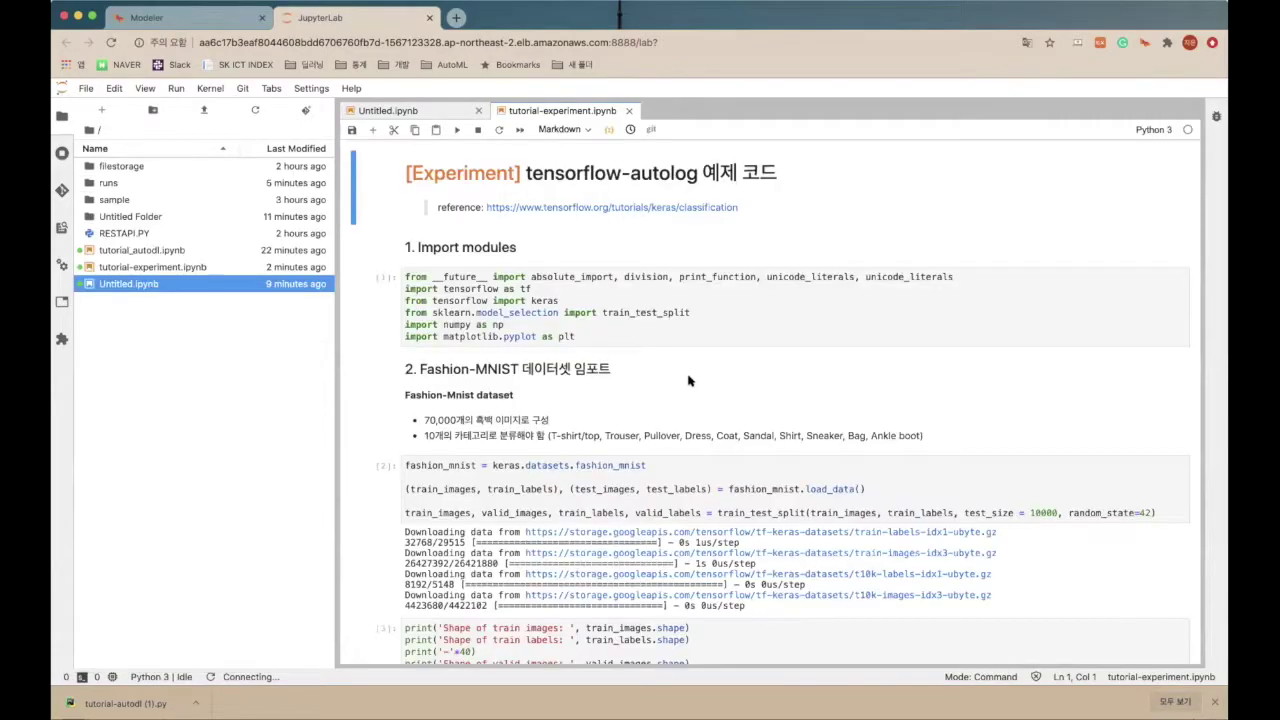
double_click(209, 251)
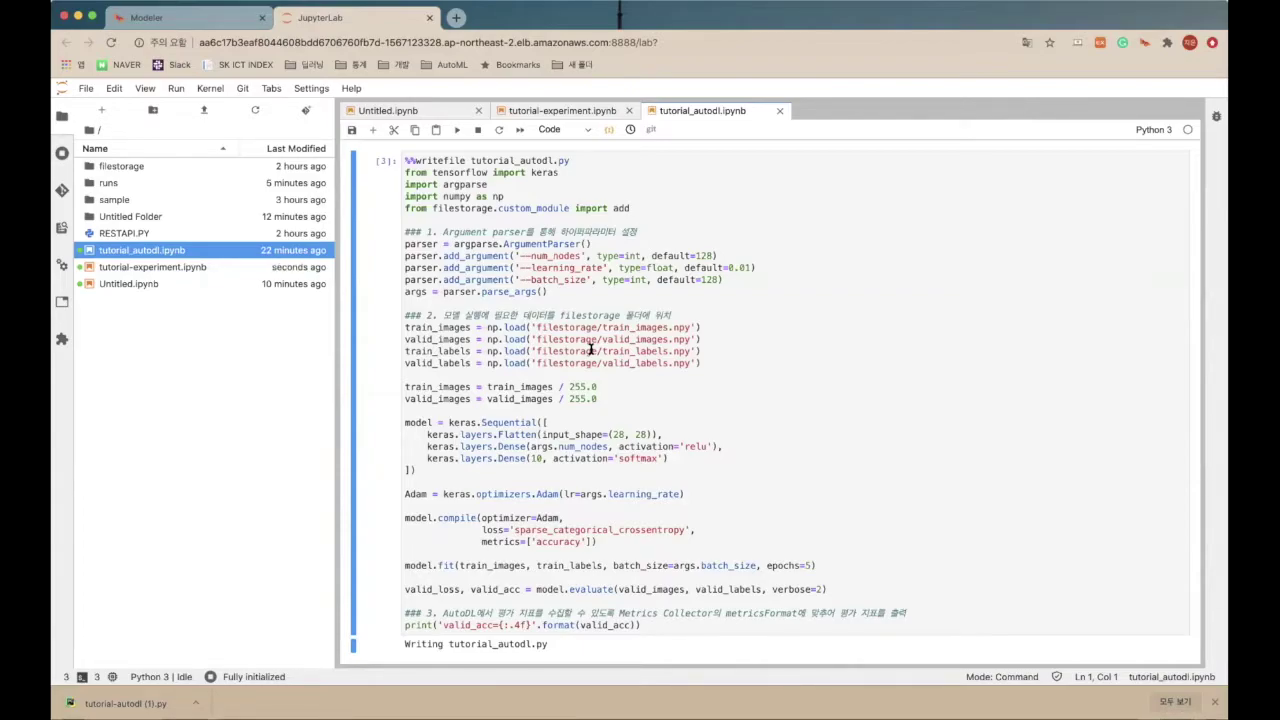
Step: Examine the notebook's code cell, from the model definition and metric output up to the %%writefile line
scroll(591, 349, down, 2)
click(584, 335)
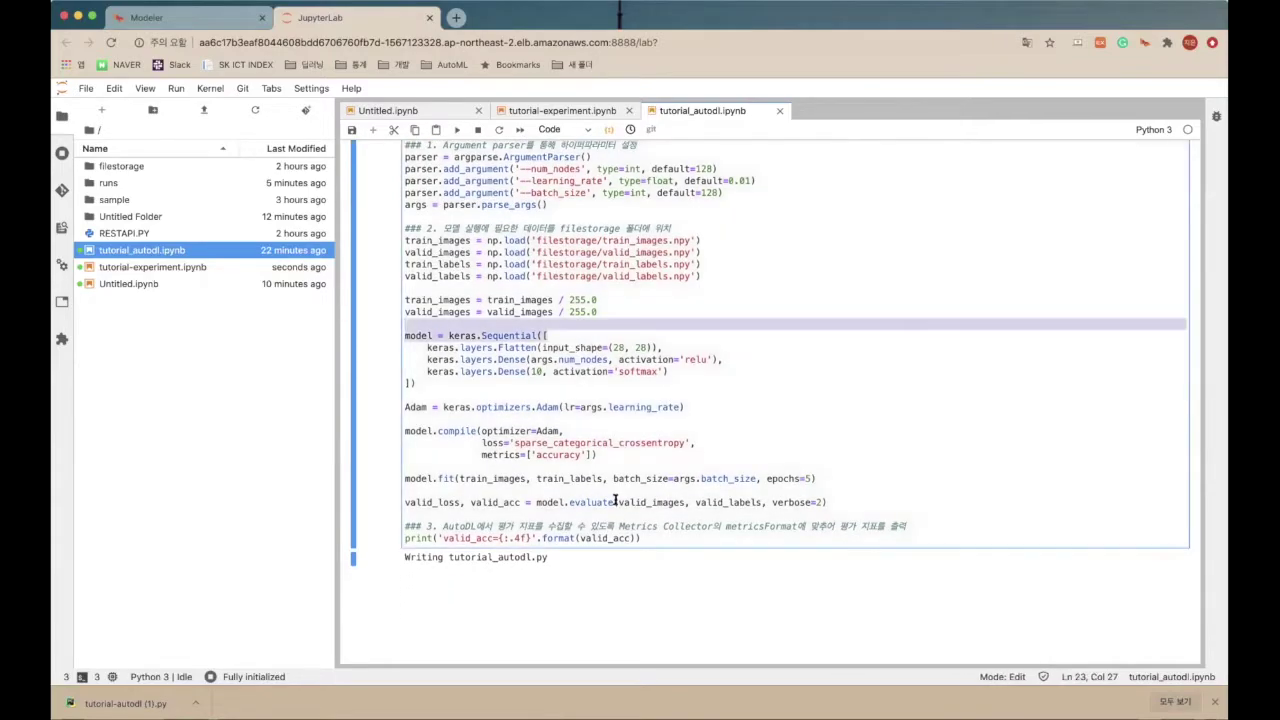
key(ctrl+shift+End)
key(Right)
scroll(591, 390, up, 1)
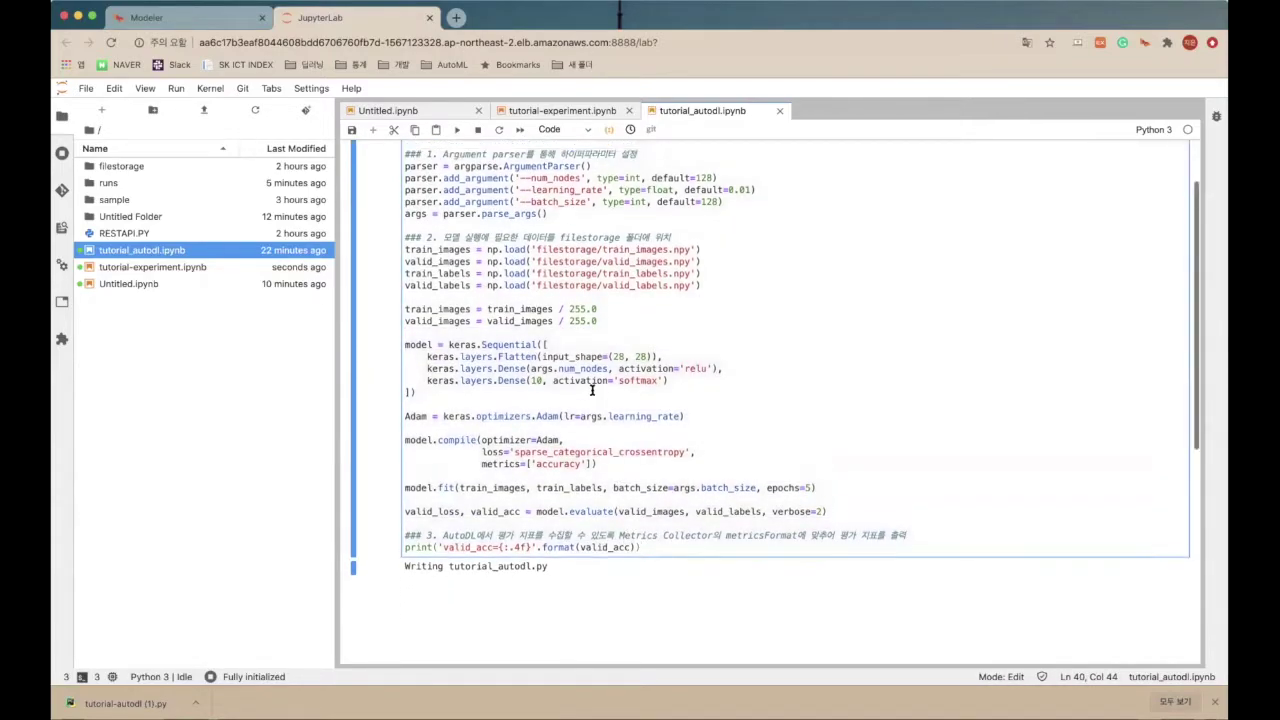
scroll(591, 390, up, 2)
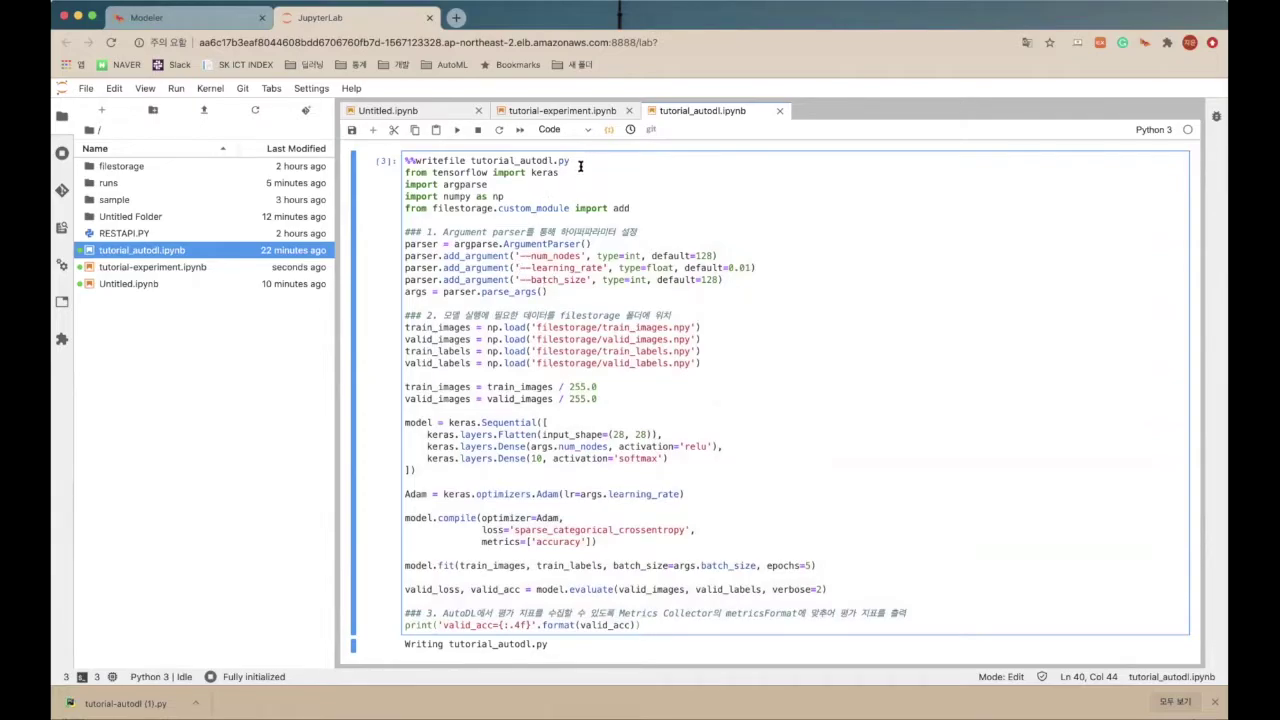
drag(575, 160, 493, 160)
click(493, 160)
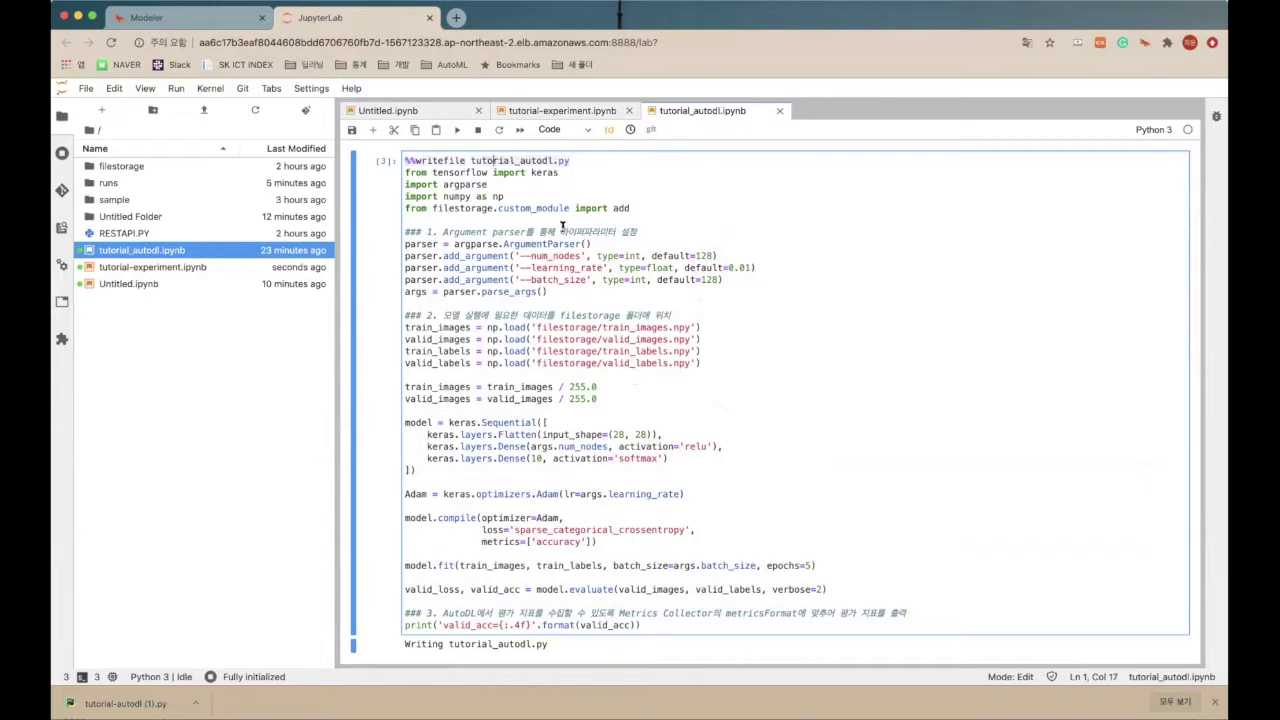
Step: Run the %%writefile cell to generate tutorial_autodl.py and open the generated script
click(576, 160)
click(457, 130)
click(210, 268)
double_click(210, 268)
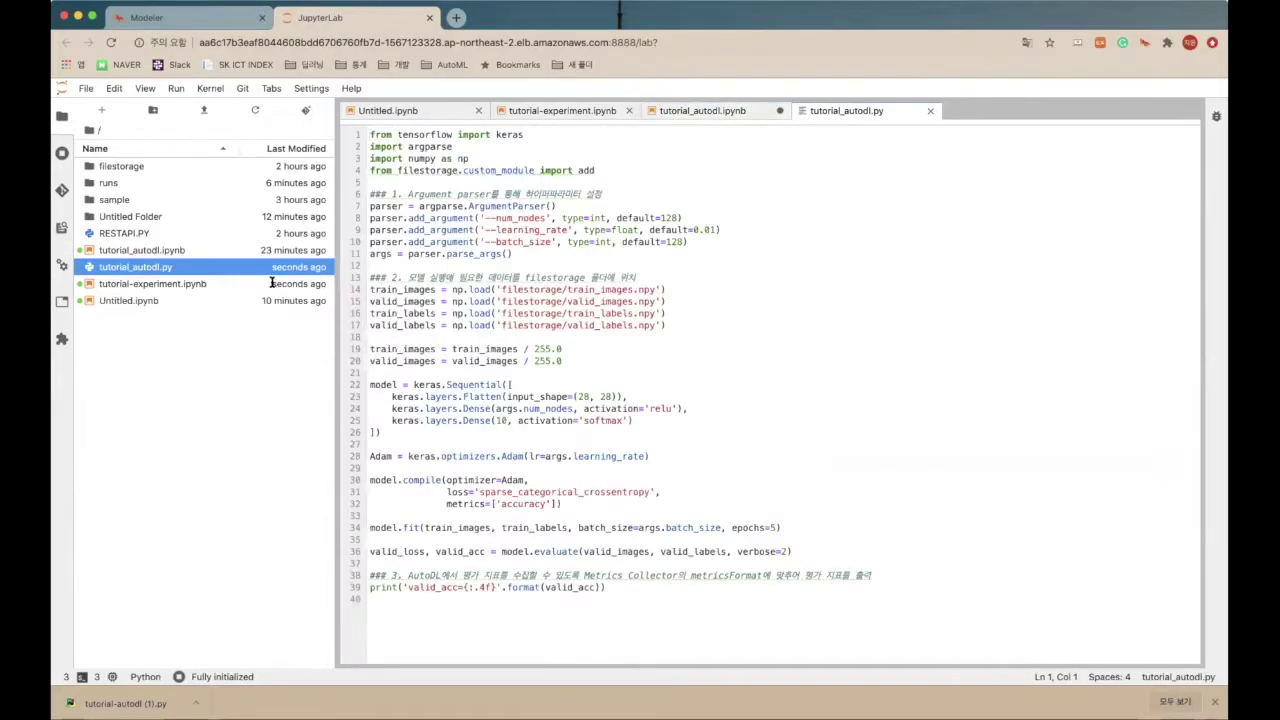
Step: Examine the argument parser section of tutorial_autodl.py that defines num_nodes, learning_rate and batch_size
click(513, 421)
scroll(513, 421, down, 1)
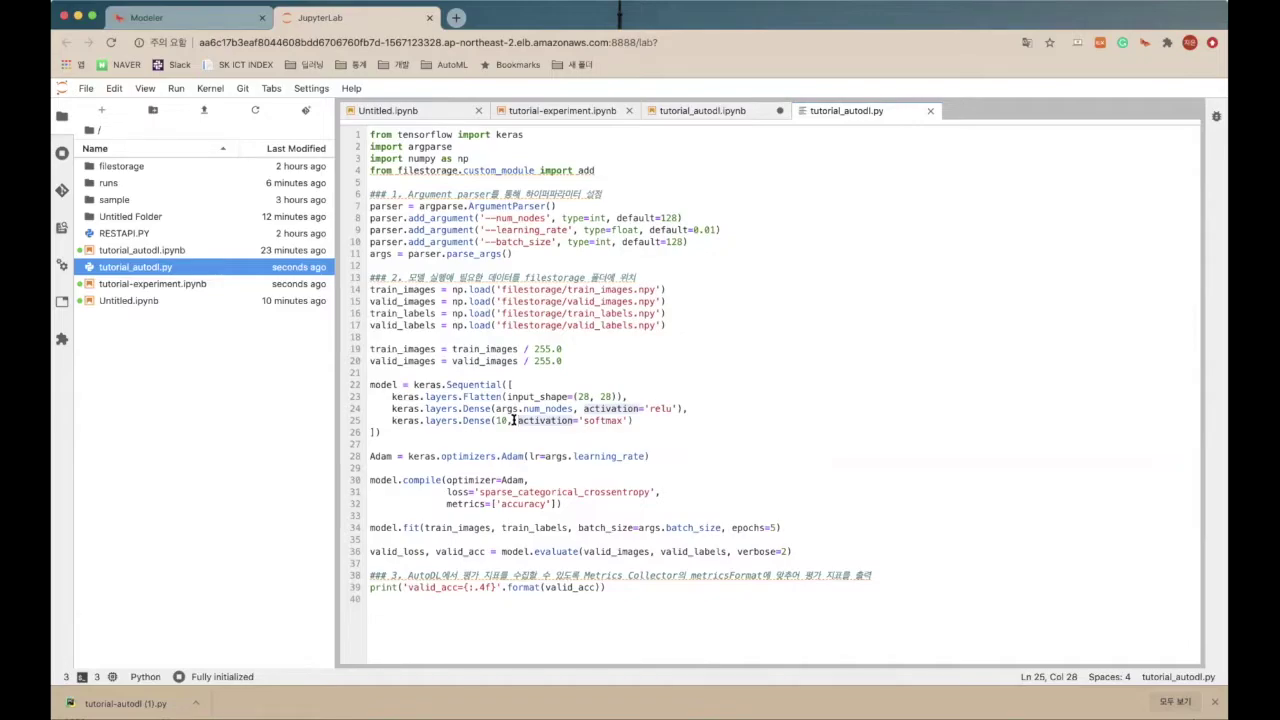
scroll(513, 421, down, 1)
scroll(513, 421, up, 1)
drag(367, 197, 518, 253)
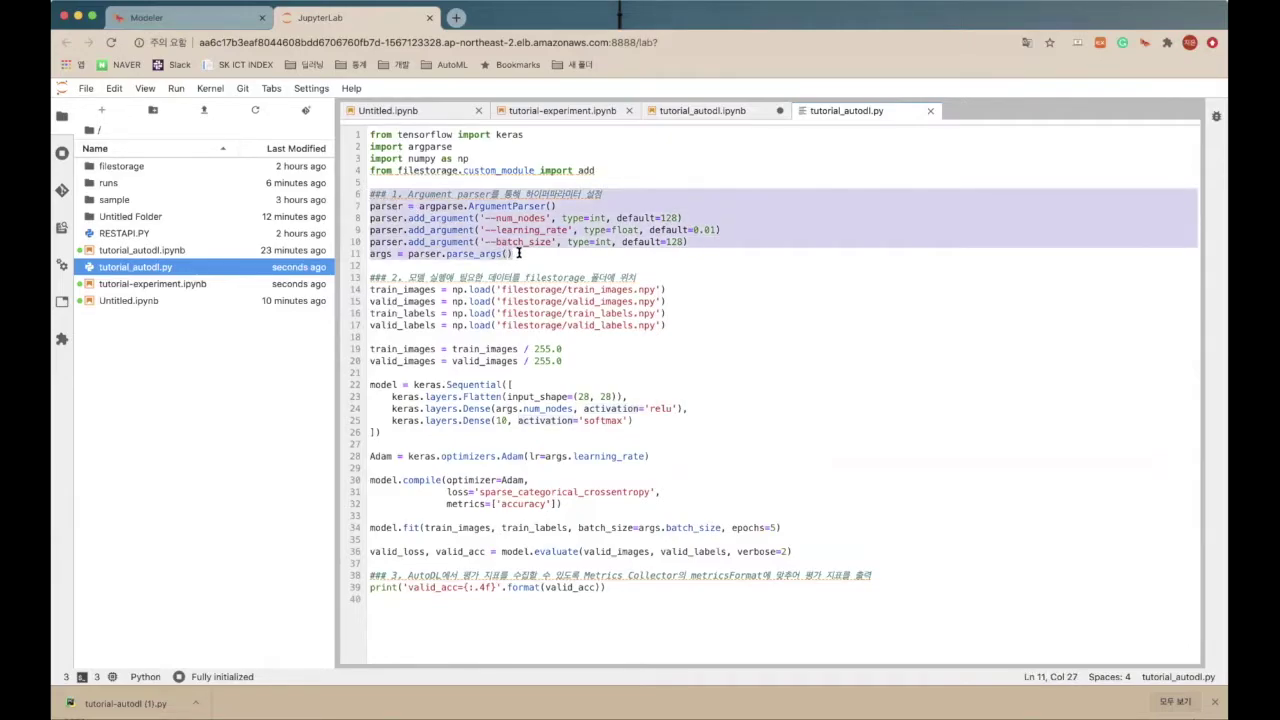
click(518, 253)
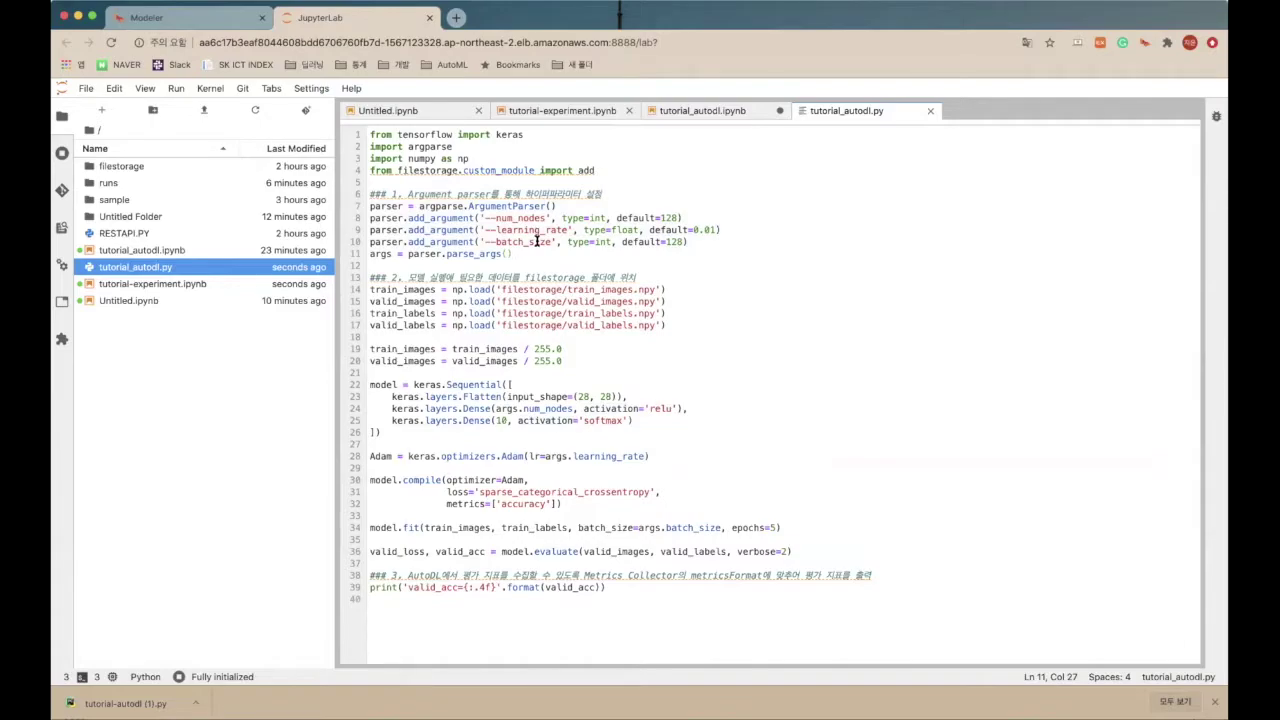
key(Home)
key(shift+Up)
key(shift+Up)
key(shift+Up)
key(shift+Up)
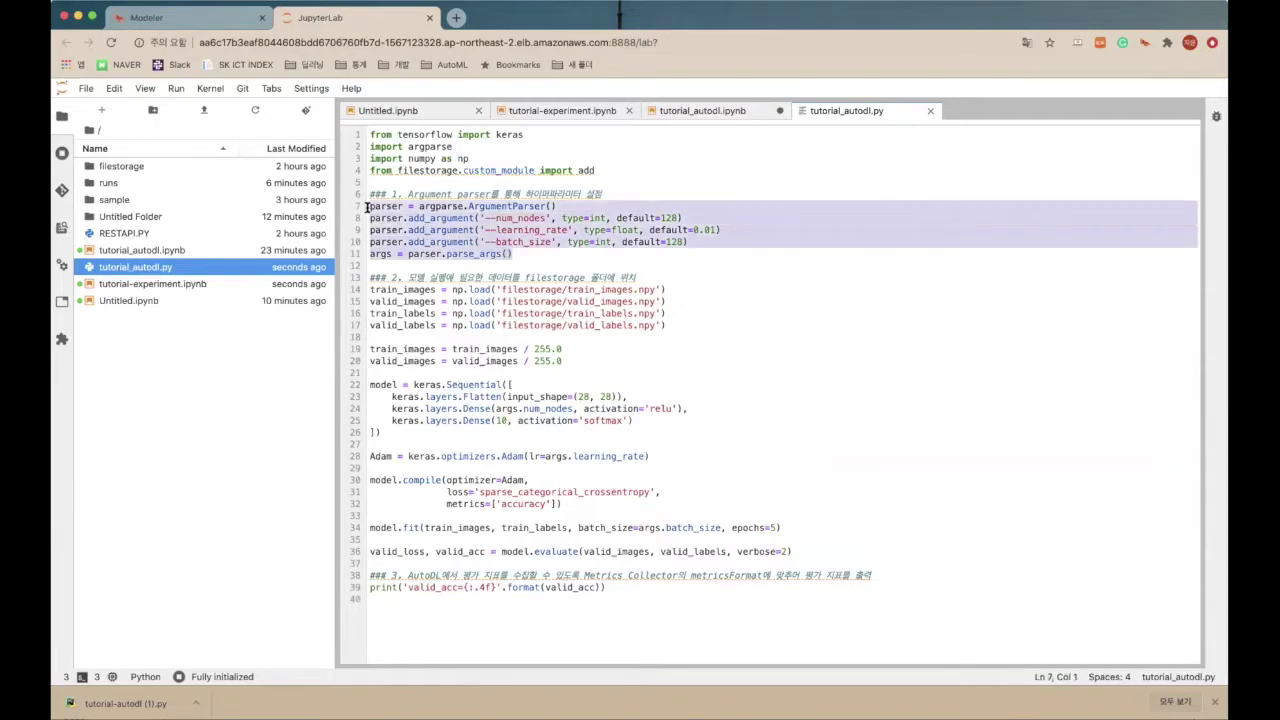
click(507, 241)
scroll(528, 259, down, 1)
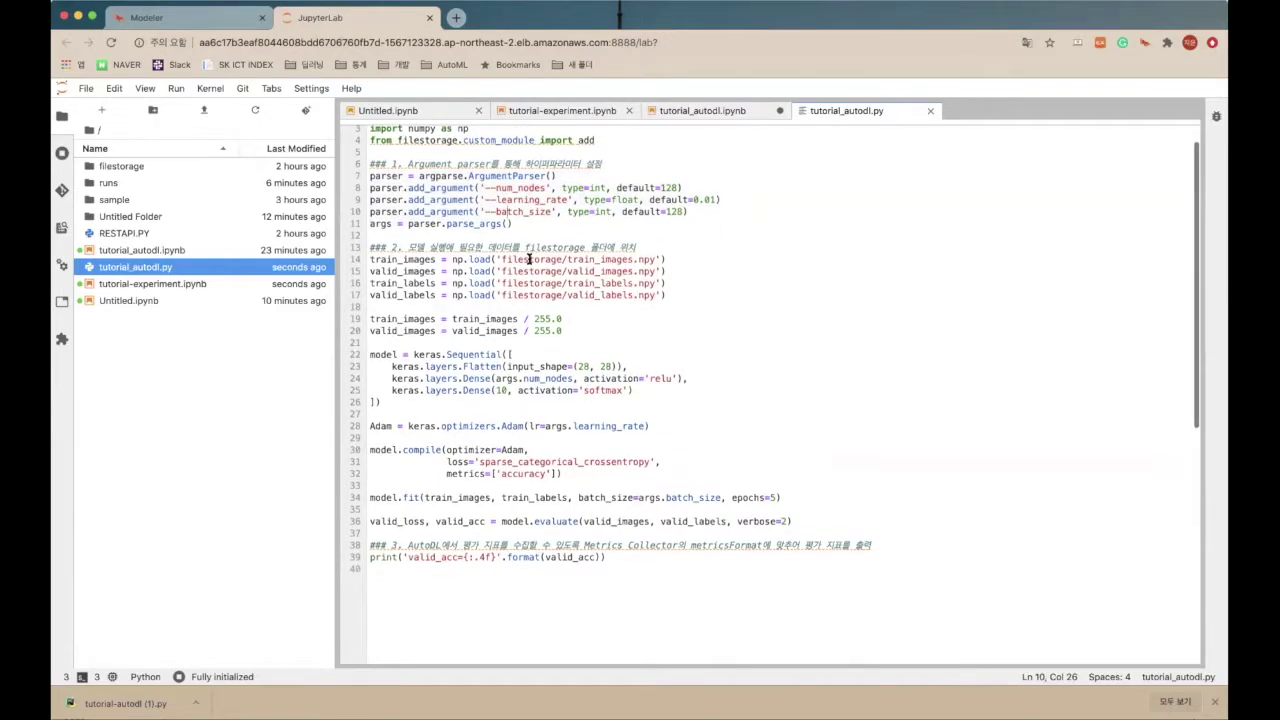
Step: Examine the filestorage paths in the np.load lines that load the training and validation data
scroll(529, 259, up, 1)
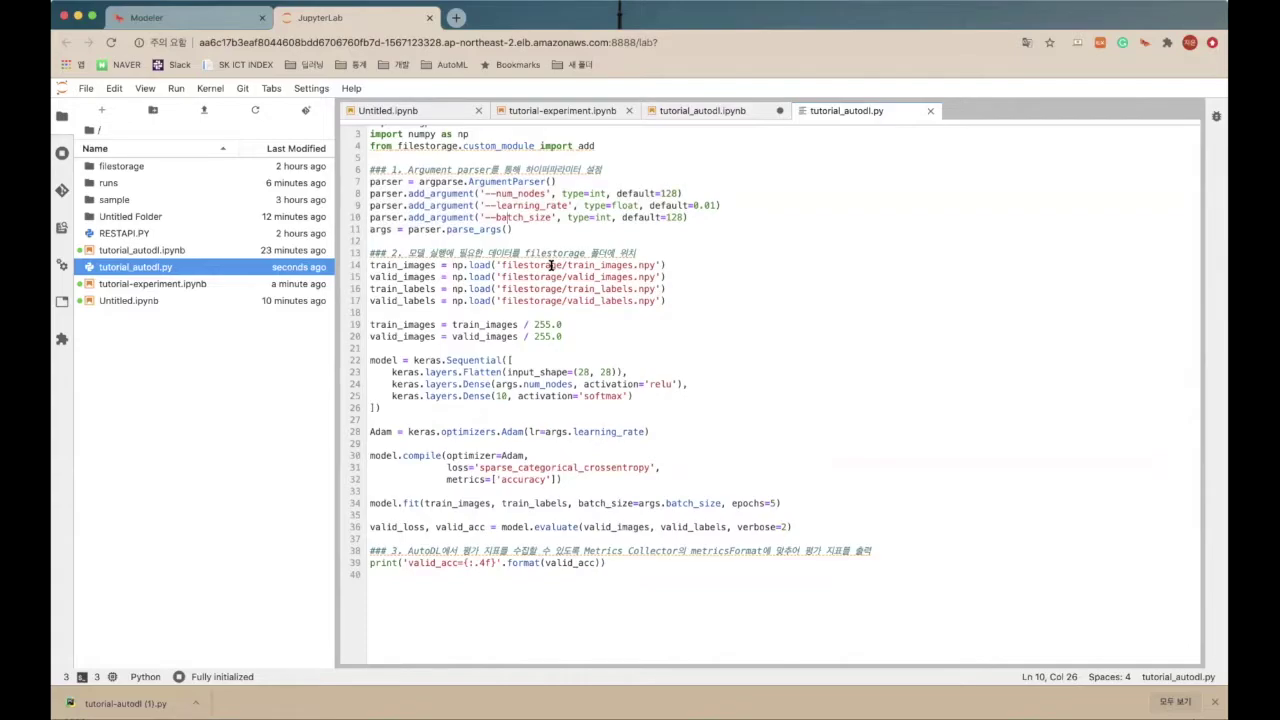
drag(563, 265, 501, 264)
click(501, 264)
scroll(501, 263, down, 3)
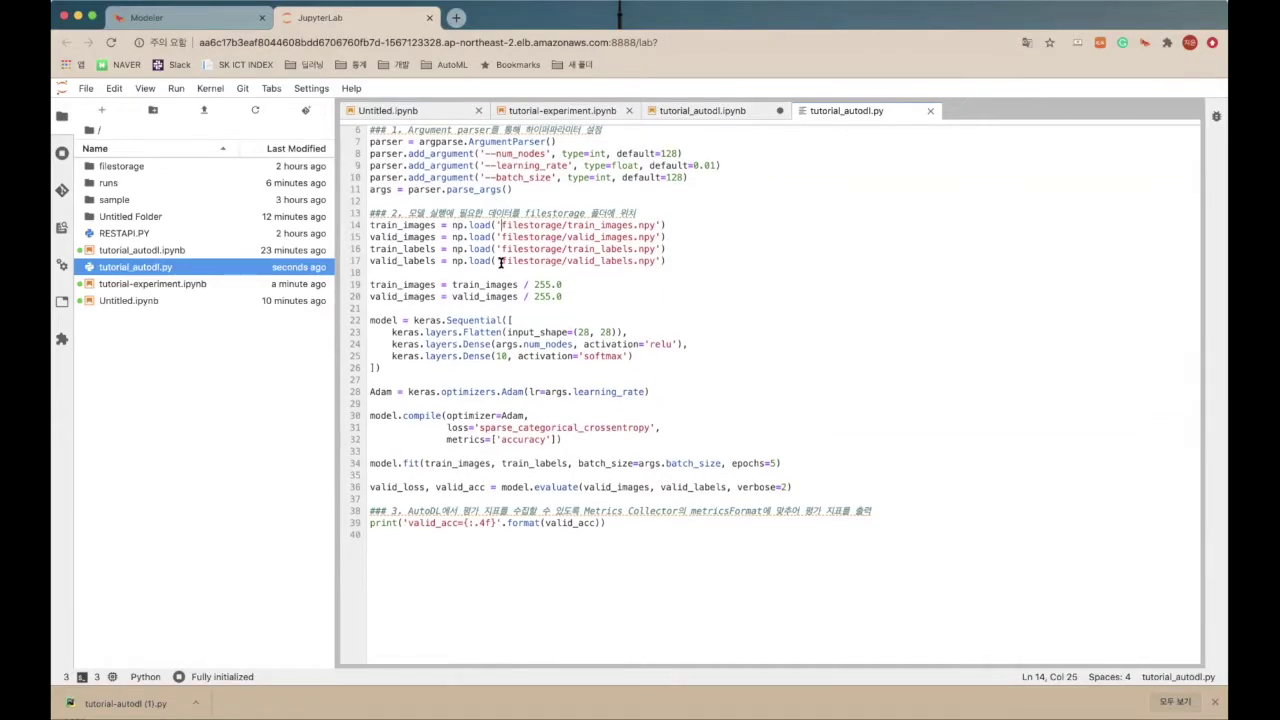
scroll(617, 318, up, 3)
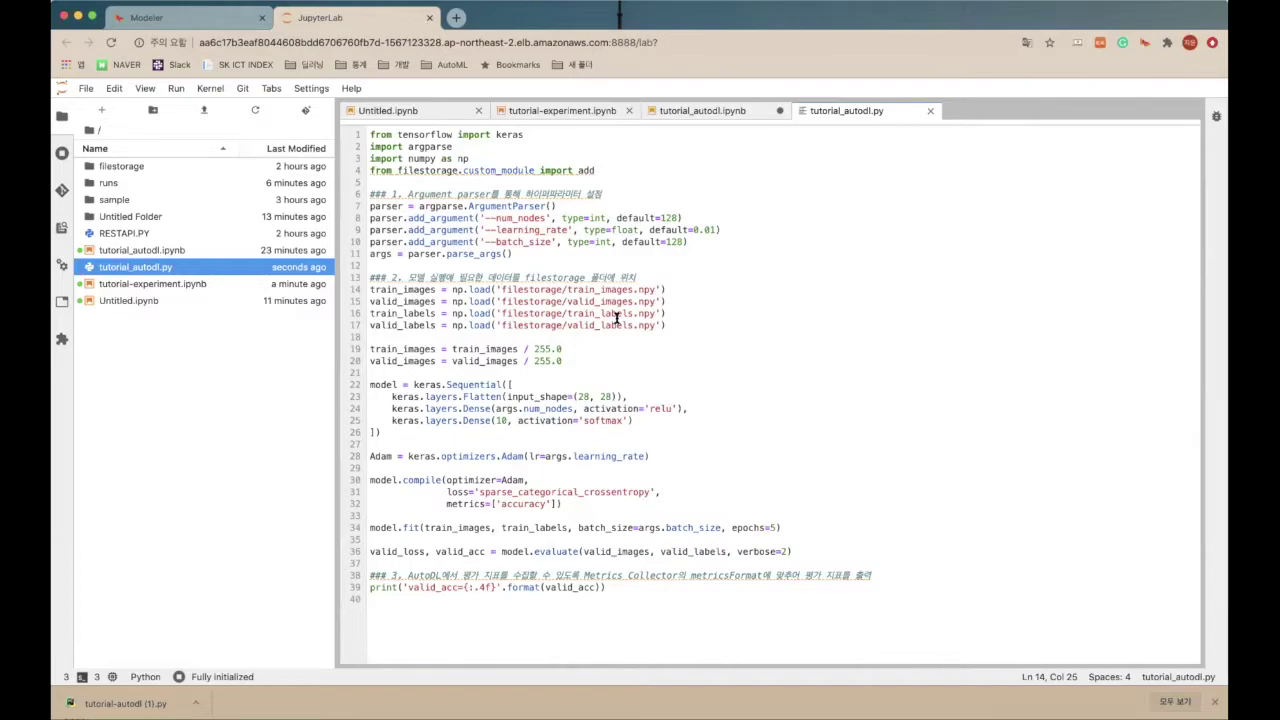
click(537, 298)
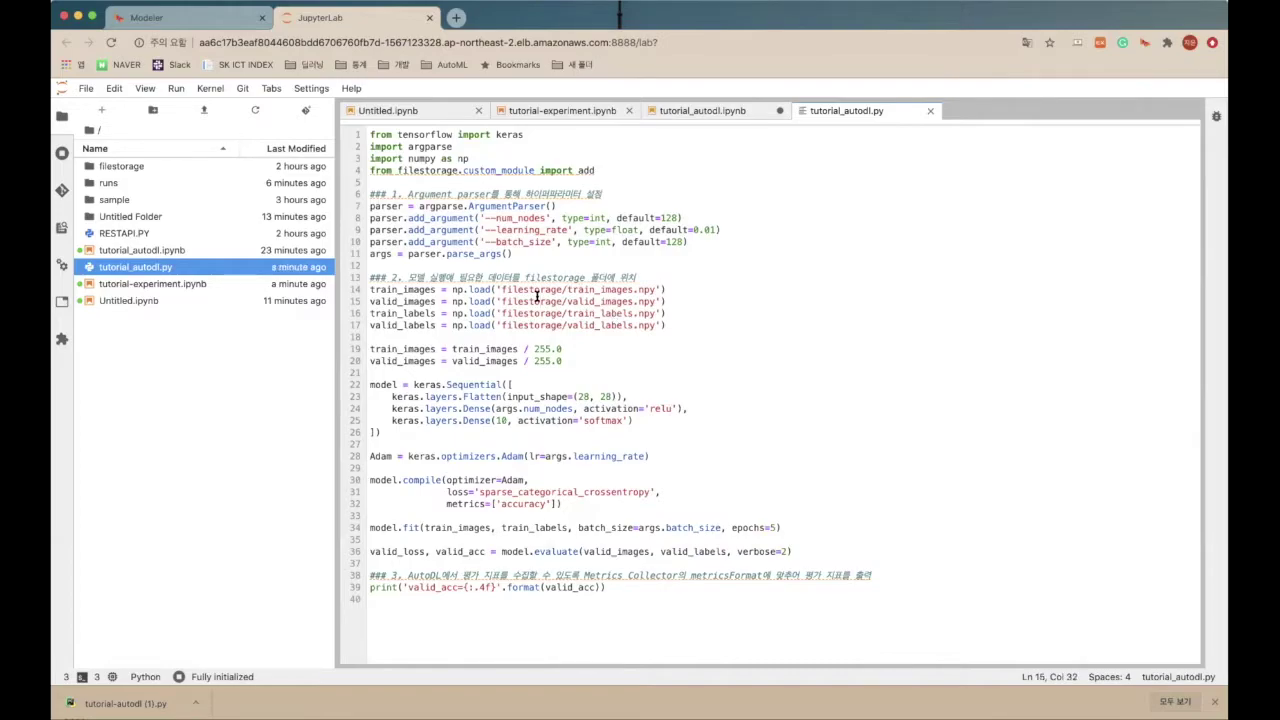
Step: Open the filestorage folder and compare its .npy files with the paths loaded in the script
double_click(136, 165)
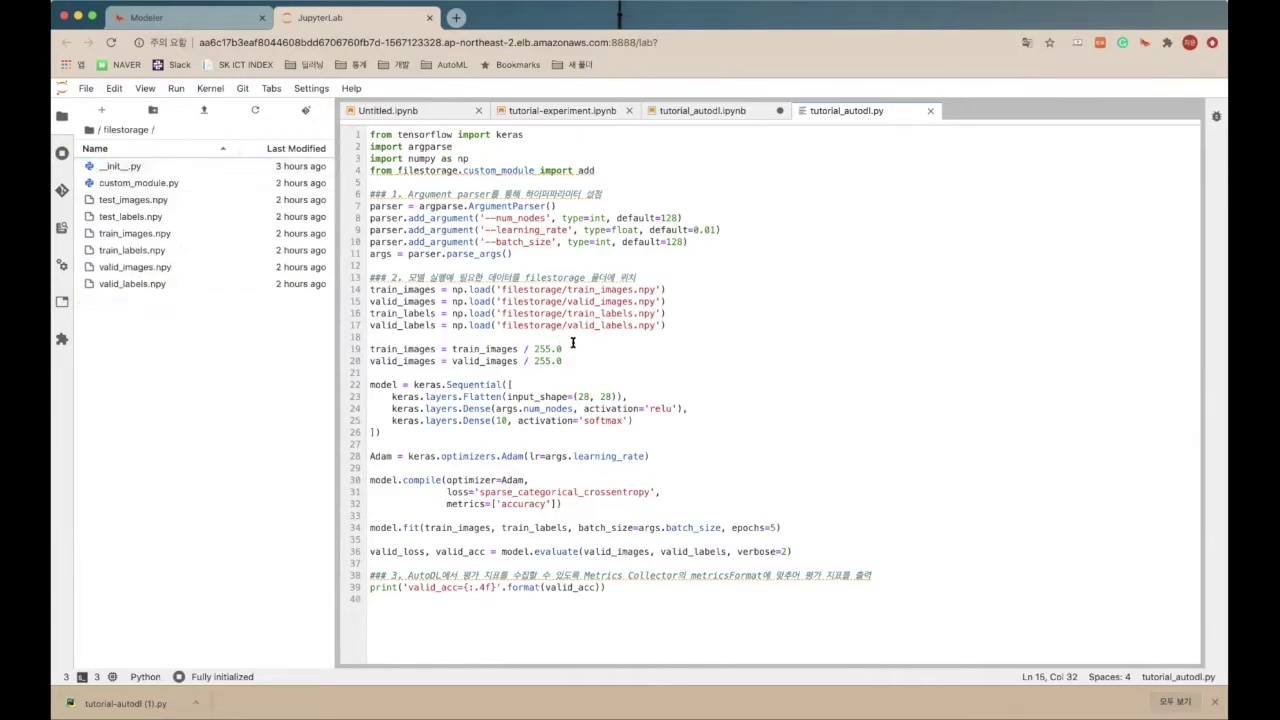
scroll(573, 343, down, 1)
click(634, 264)
drag(634, 264, 573, 288)
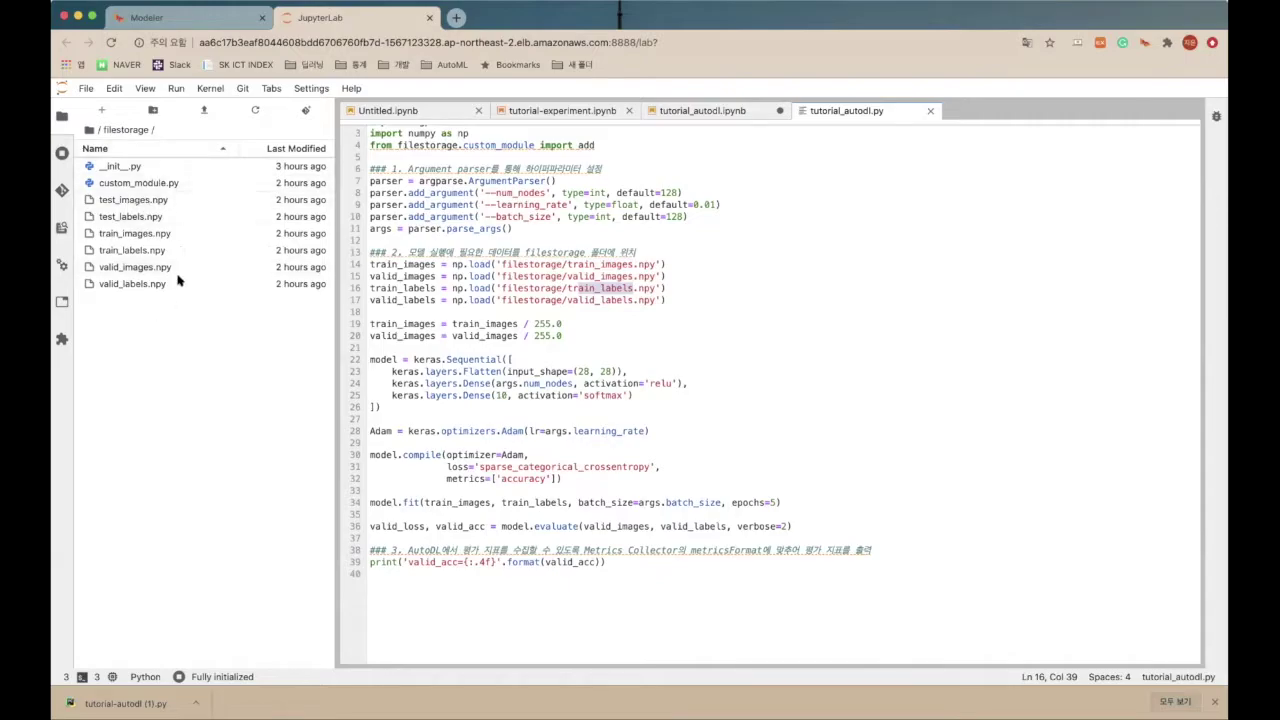
click(531, 290)
click(498, 264)
drag(498, 264, 654, 265)
click(652, 266)
click(585, 318)
Step: Open custom_module.py from the filestorage folder and return to the start of tutorial_autodl.py
double_click(138, 183)
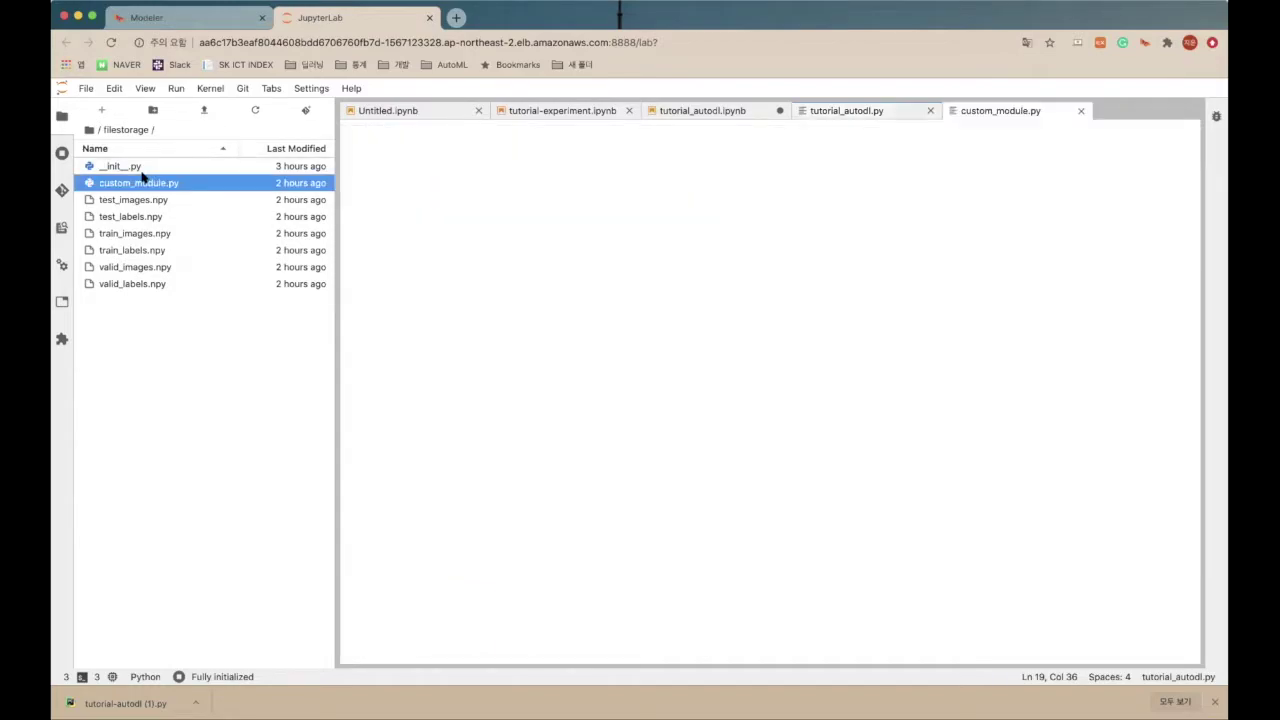
click(850, 111)
scroll(583, 165, up, 1)
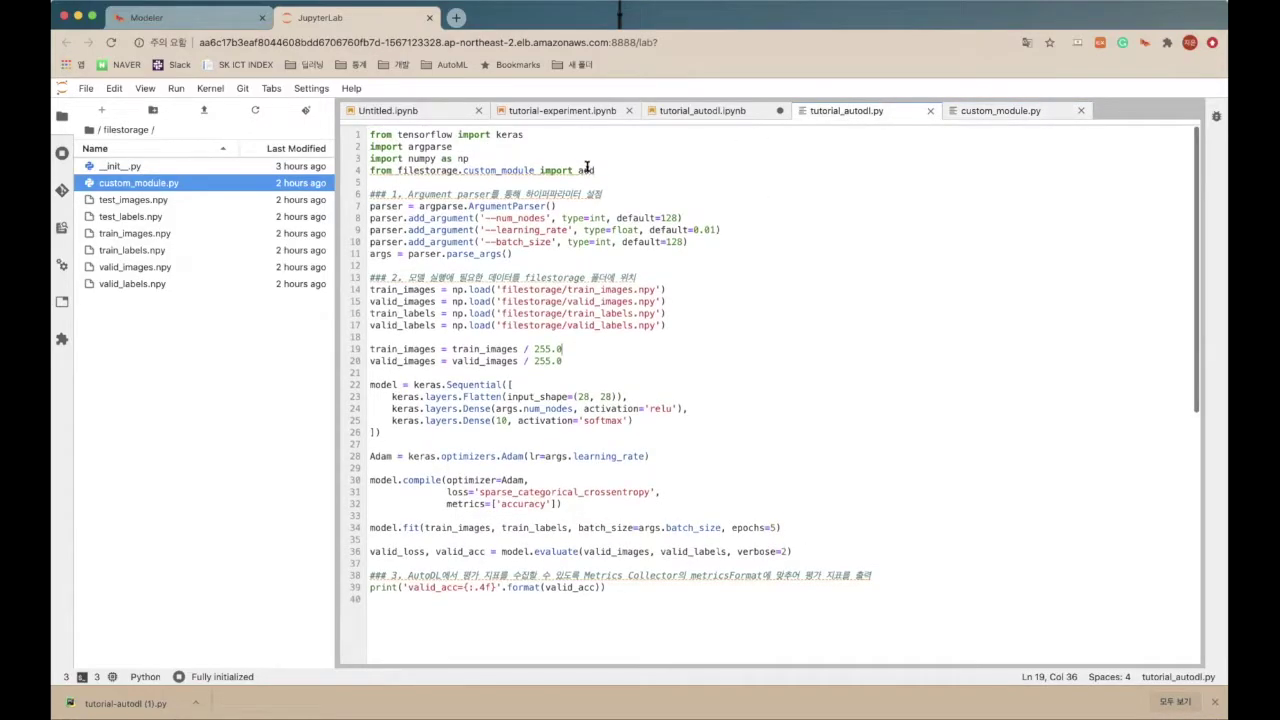
Step: Delete the line "from filestorage.custom_module import add" from tutorial_autodl.py
drag(597, 170, 365, 172)
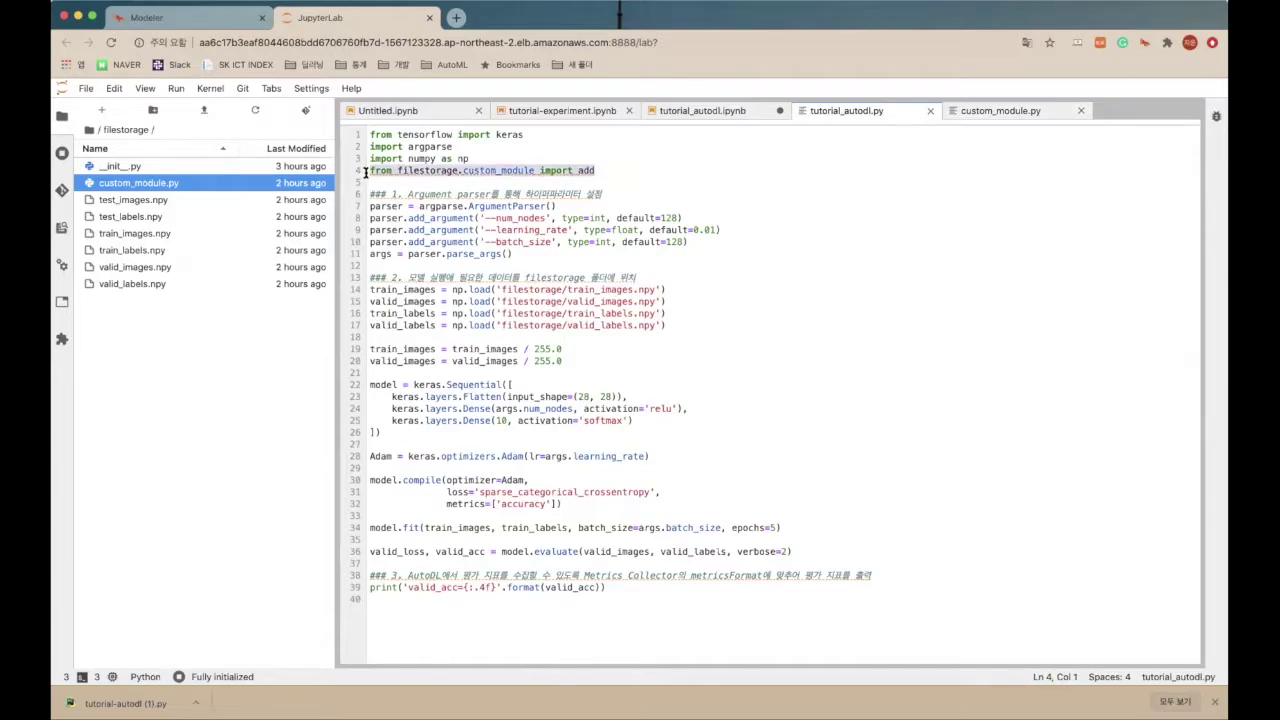
click(629, 176)
drag(597, 171, 360, 175)
key(BackSpace)
key(BackSpace)
click(552, 271)
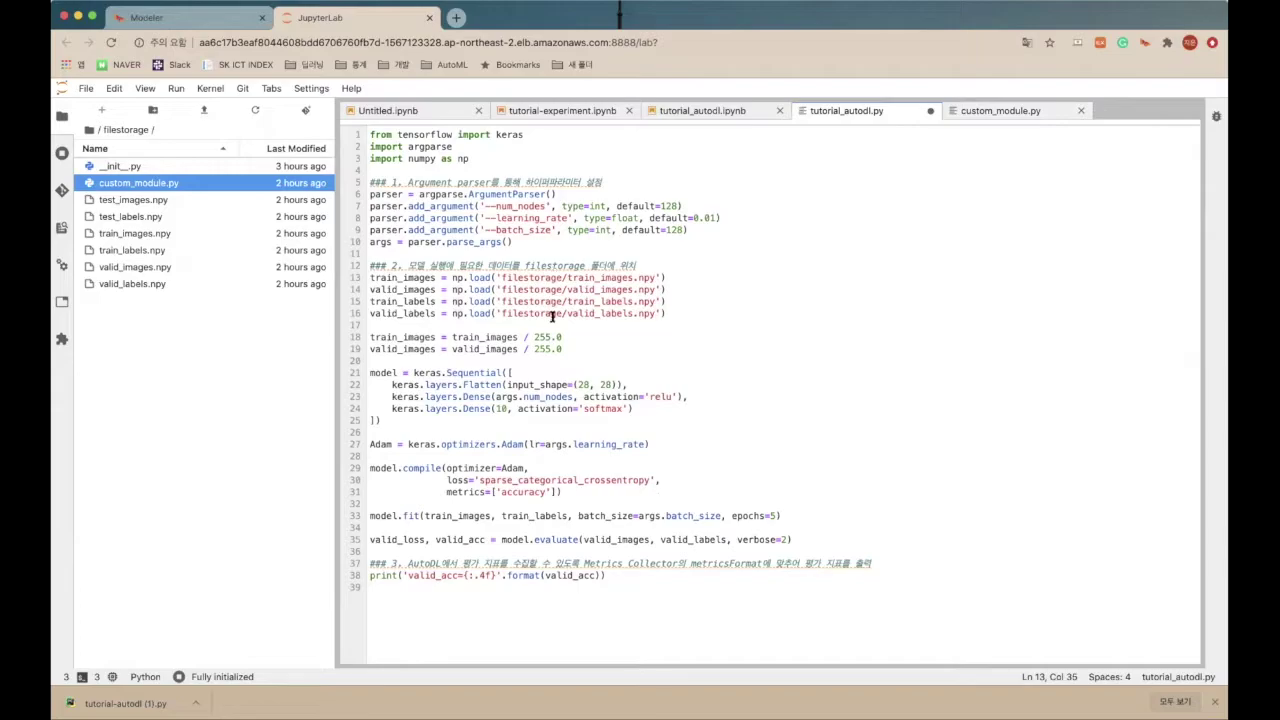
Step: Check the valid_acc format in the final print statement and save tutorial_autodl.py
scroll(552, 316, down, 3)
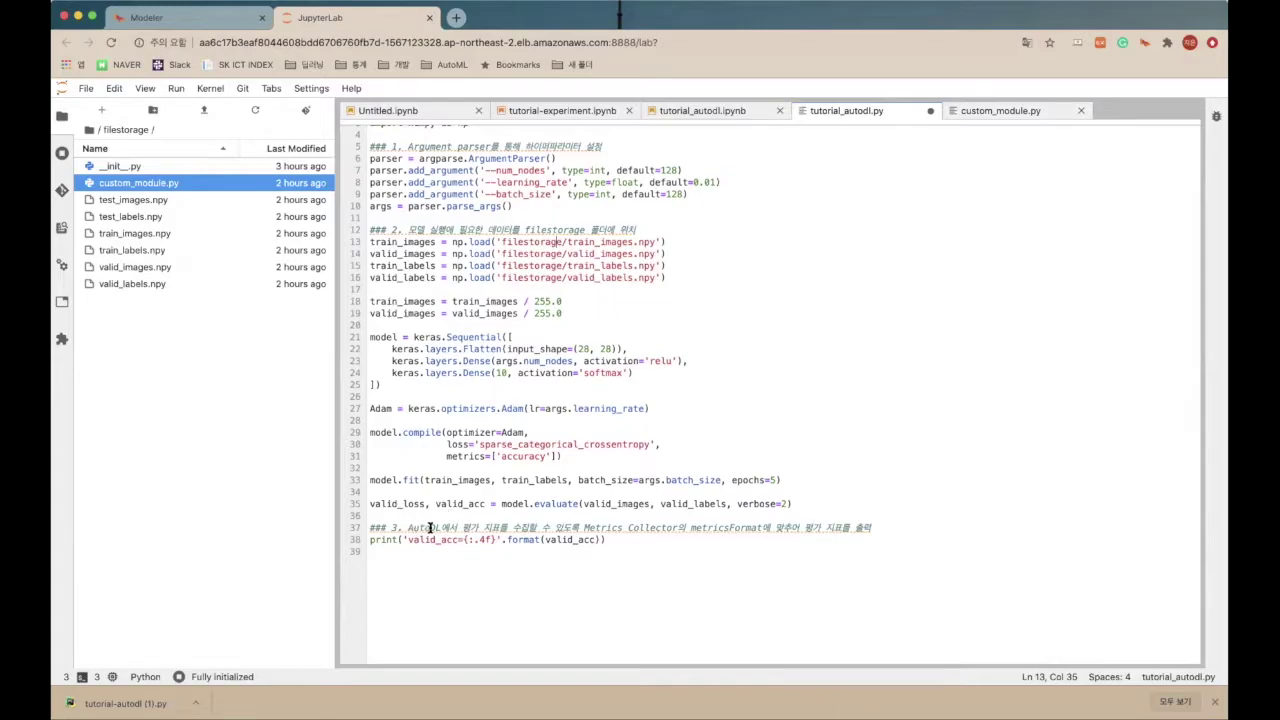
mouse_move(432, 527)
click(414, 540)
drag(414, 540, 497, 540)
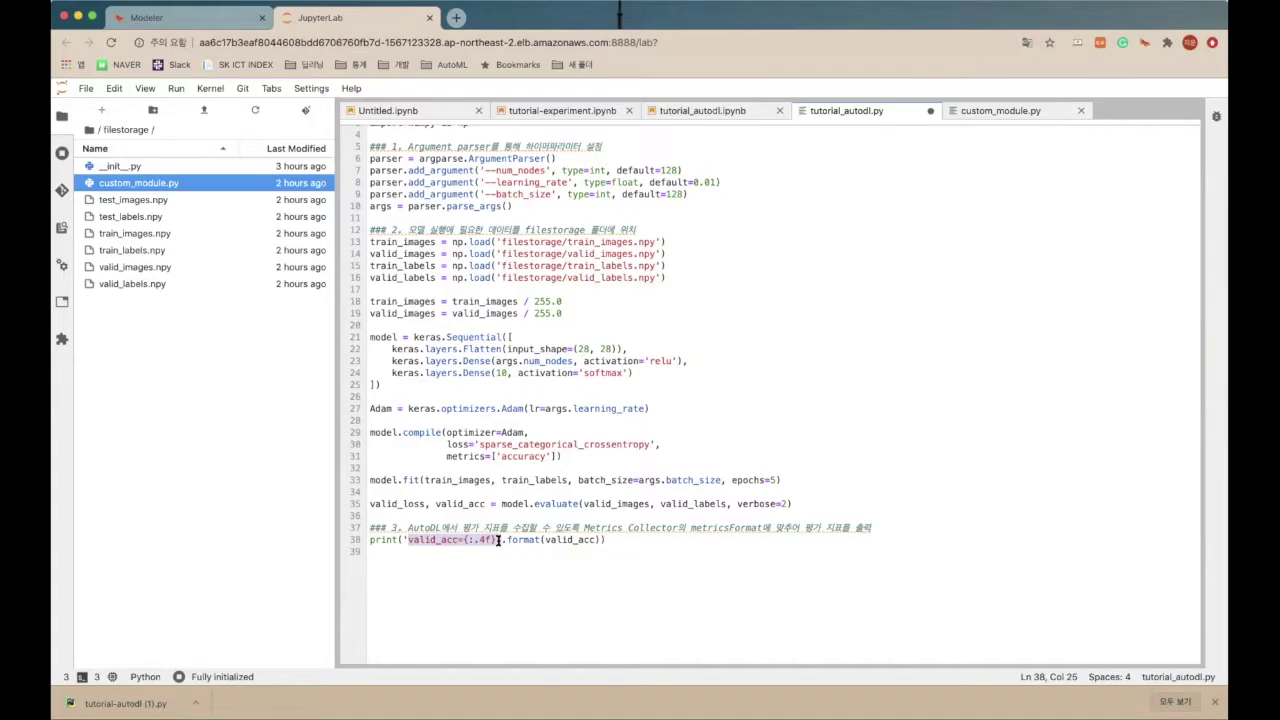
click(600, 541)
key(super+s)
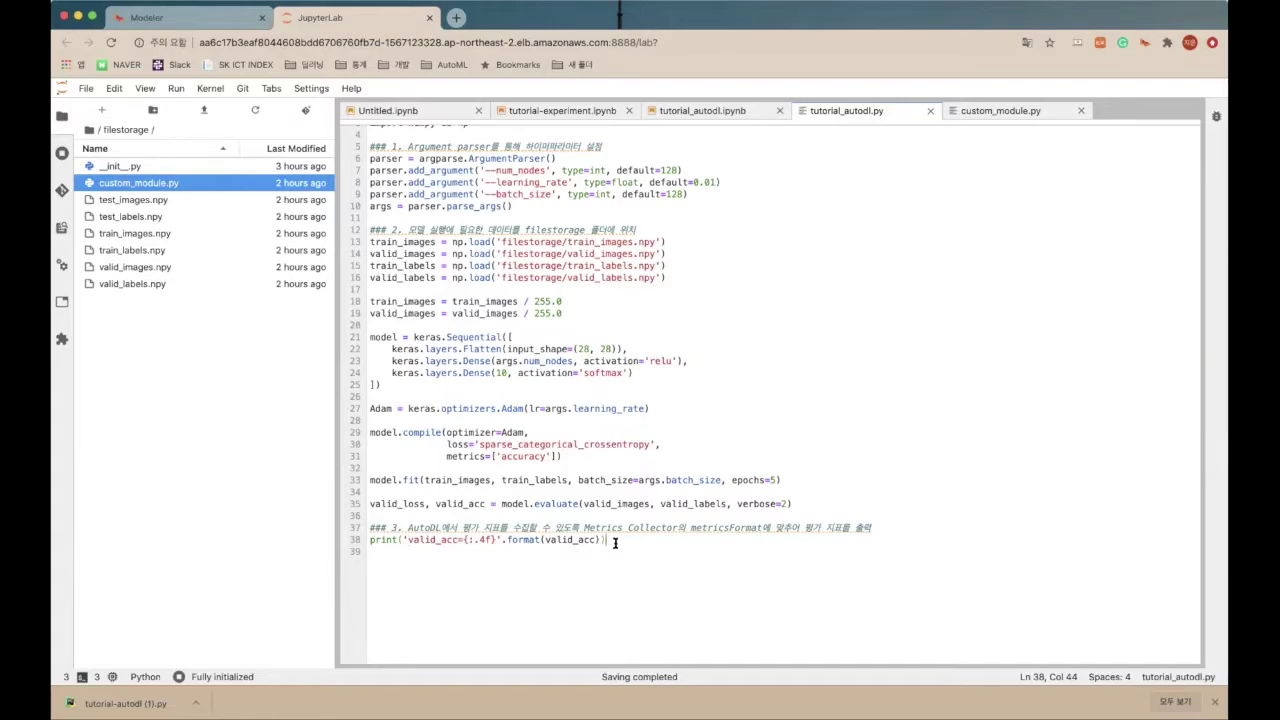
Step: Review the saved script from the metric output section back up to the hyperparameter arguments
drag(614, 541, 597, 518)
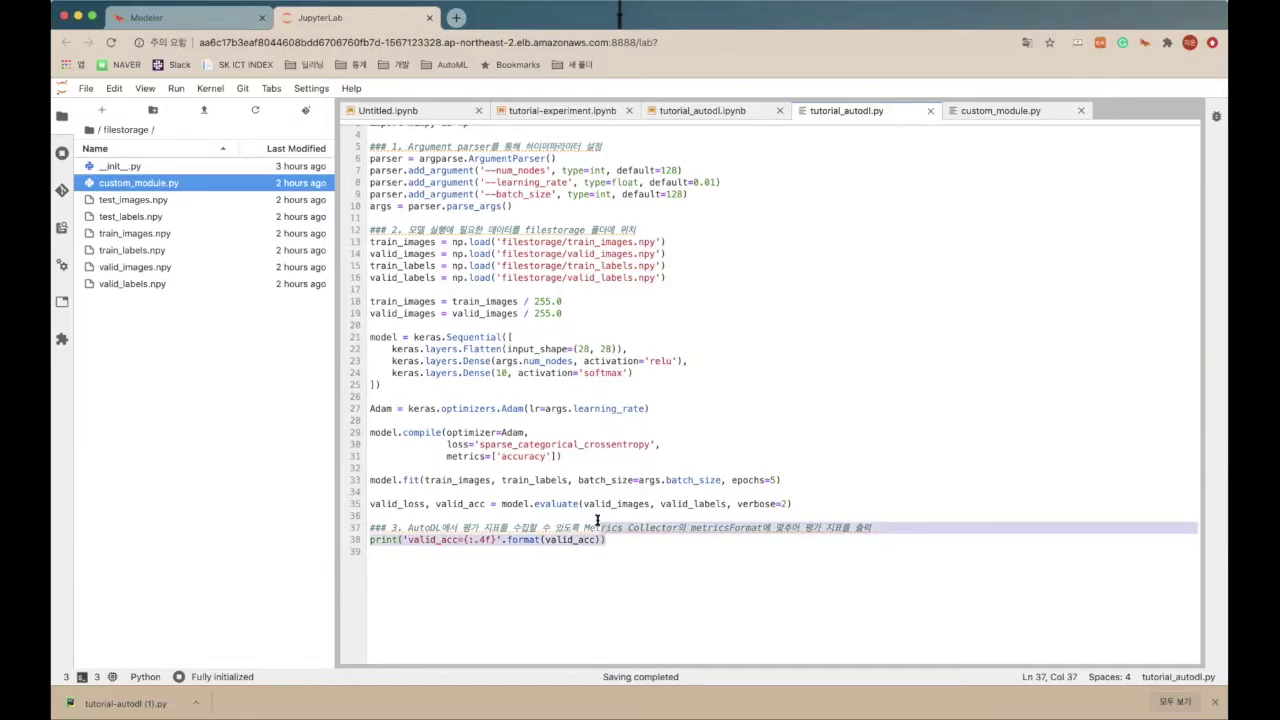
click(596, 515)
scroll(596, 514, down, 1)
scroll(575, 480, up, 3)
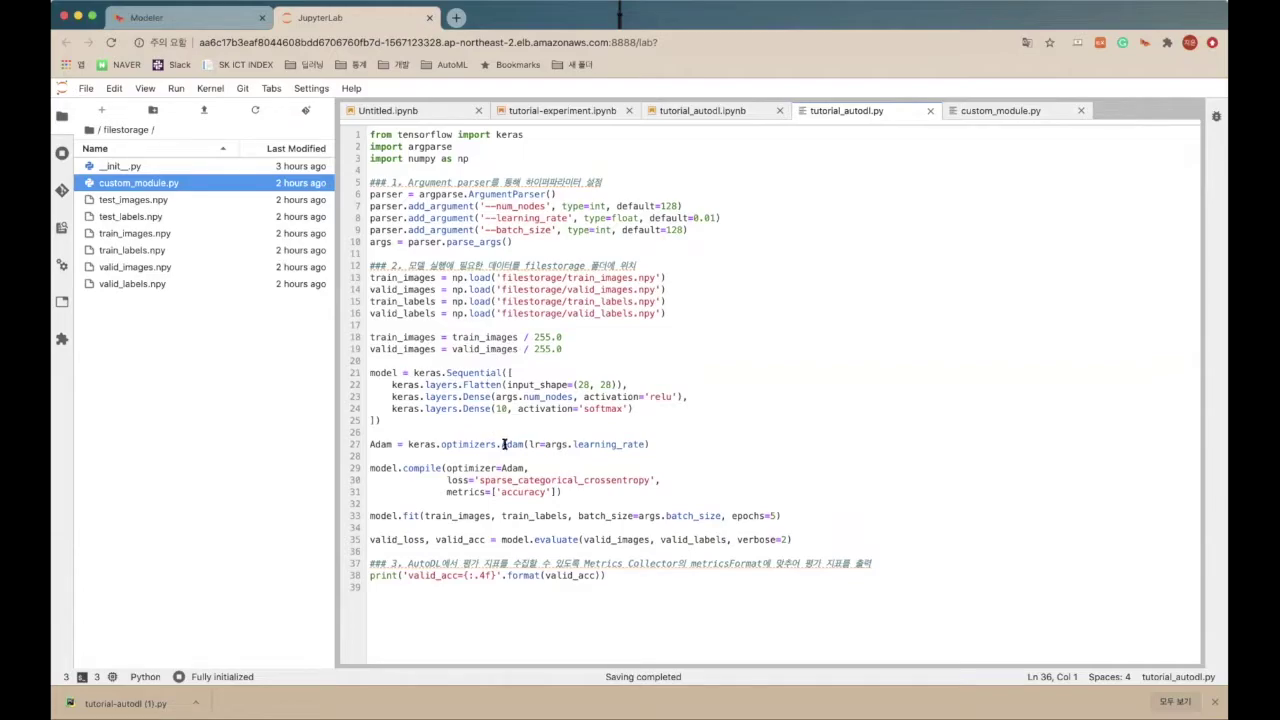
click(553, 458)
scroll(553, 458, down, 1)
scroll(553, 458, up, 1)
click(580, 229)
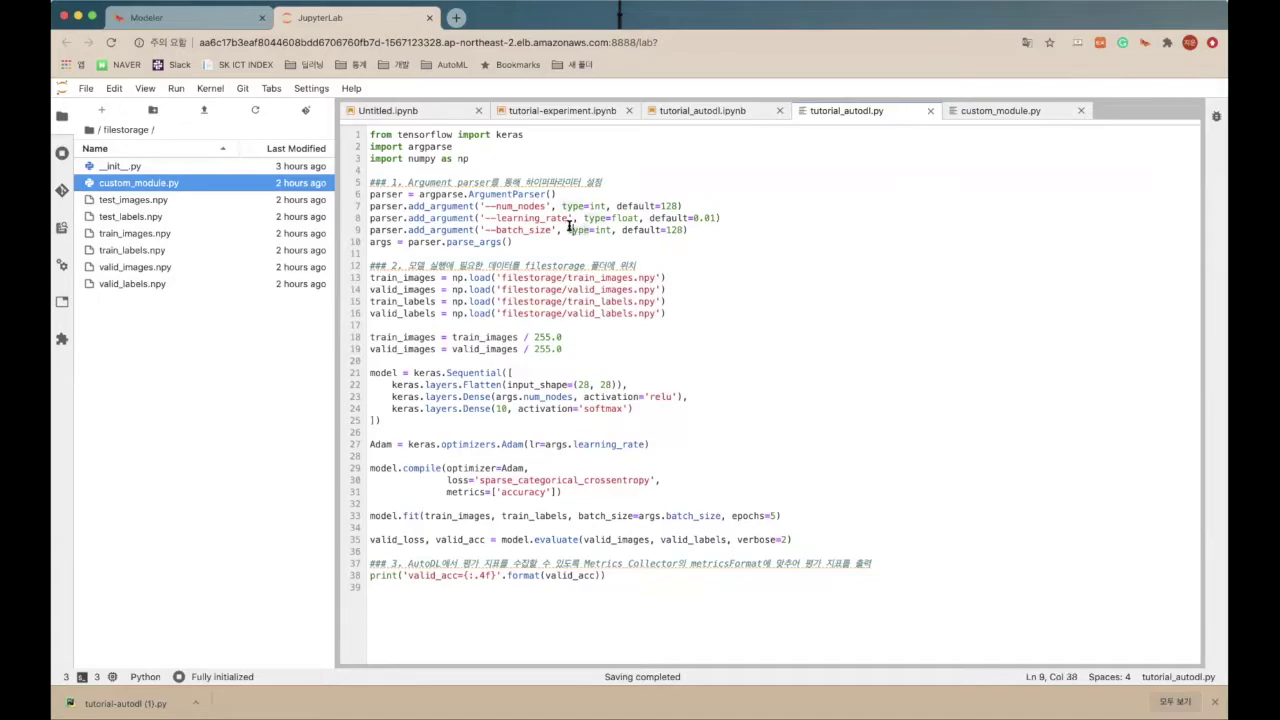
click(516, 205)
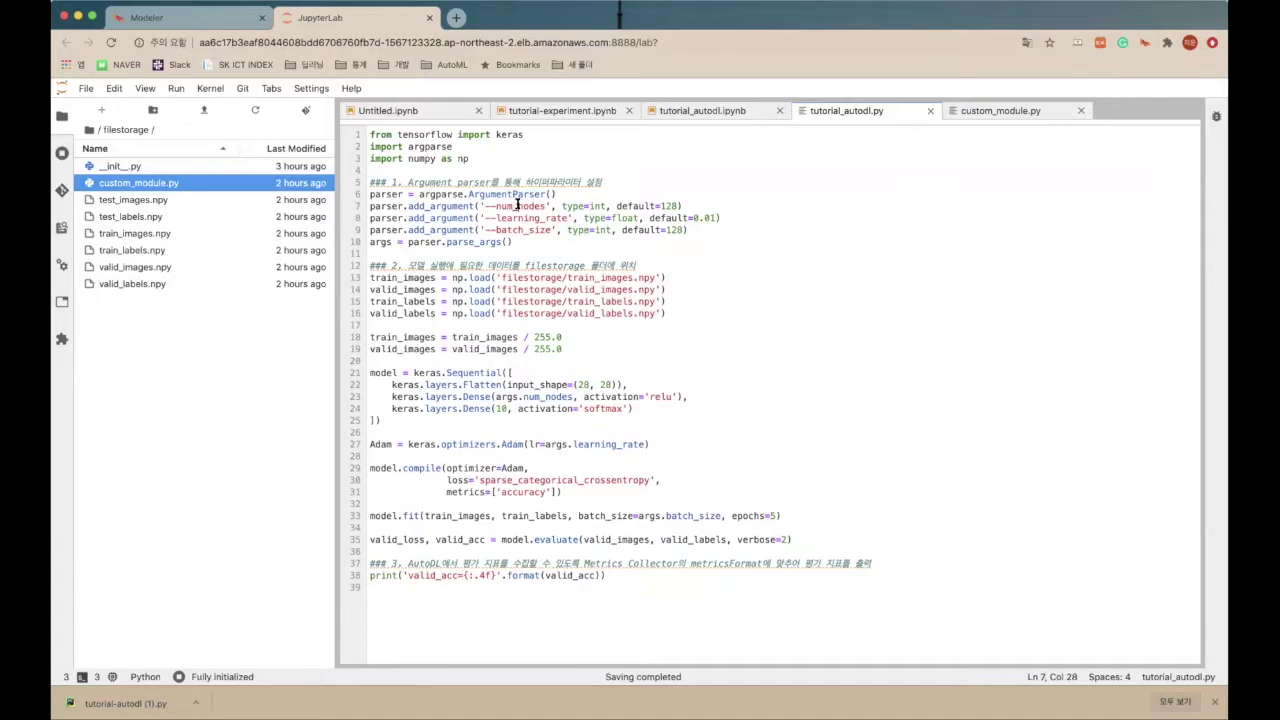
Step: Open a new terminal, list the installed Python packages with pip list, and look through the package versions
click(104, 112)
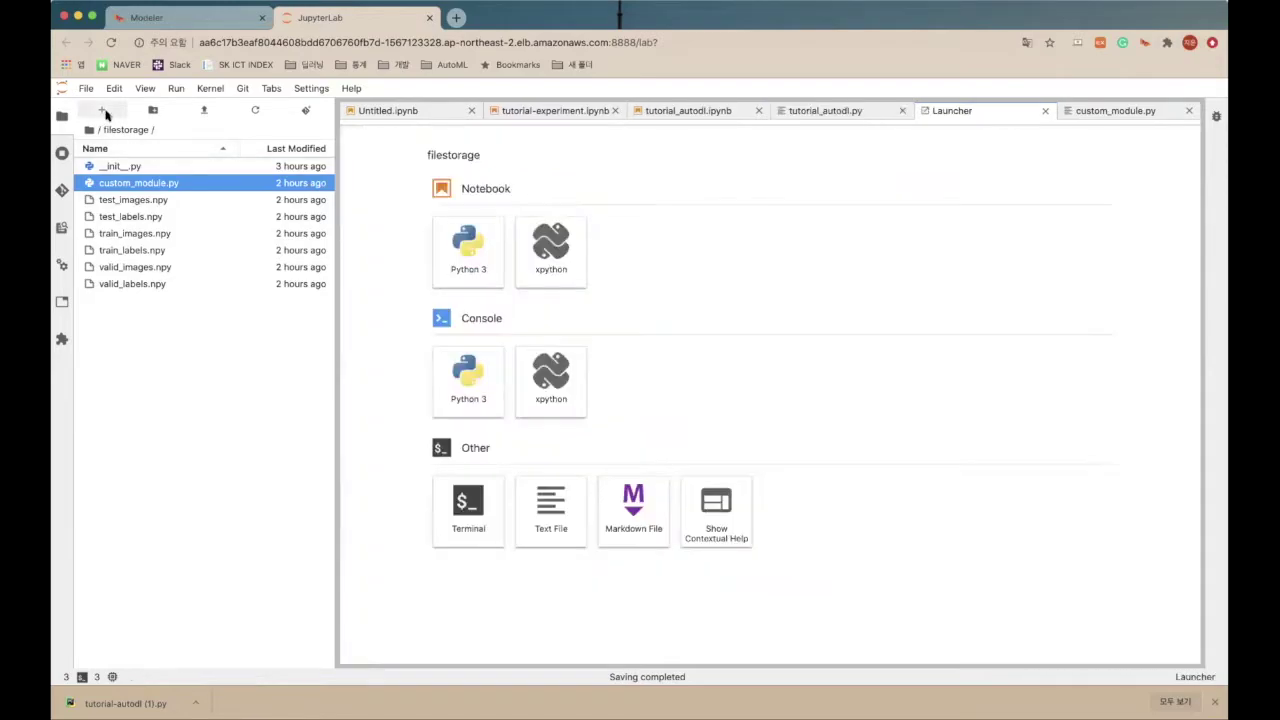
click(469, 531)
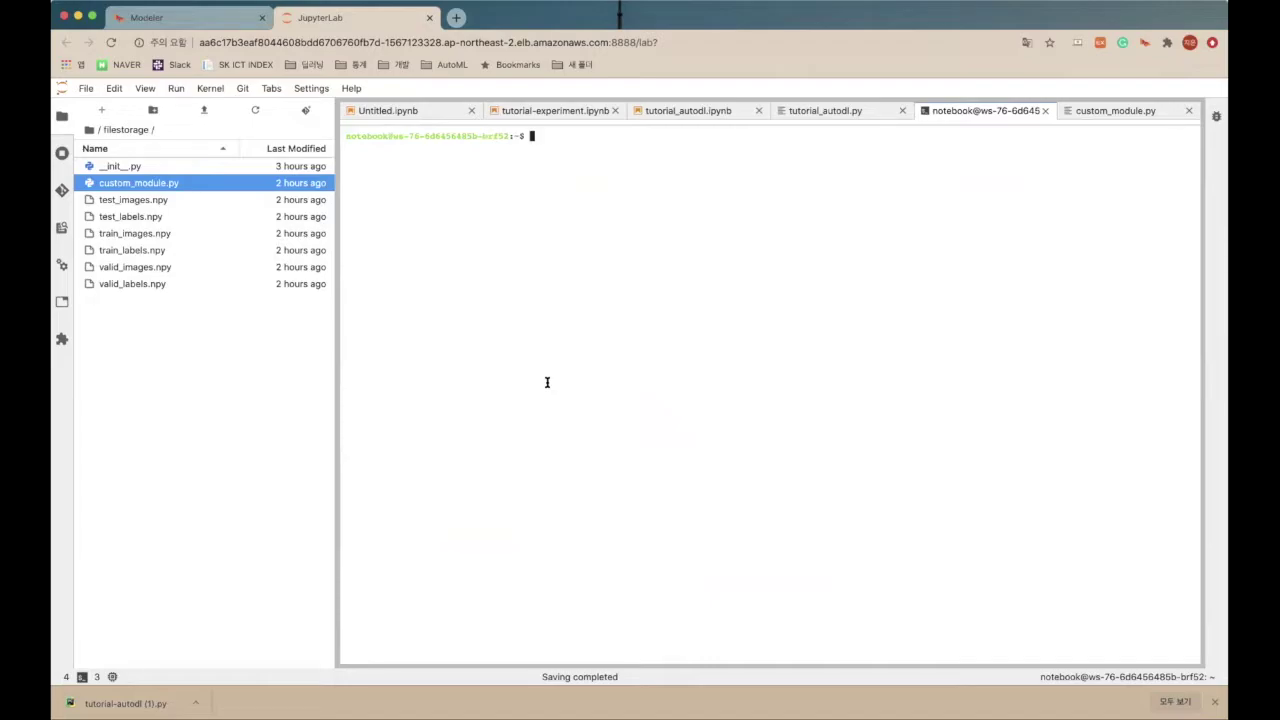
text(pip list)
key(Return)
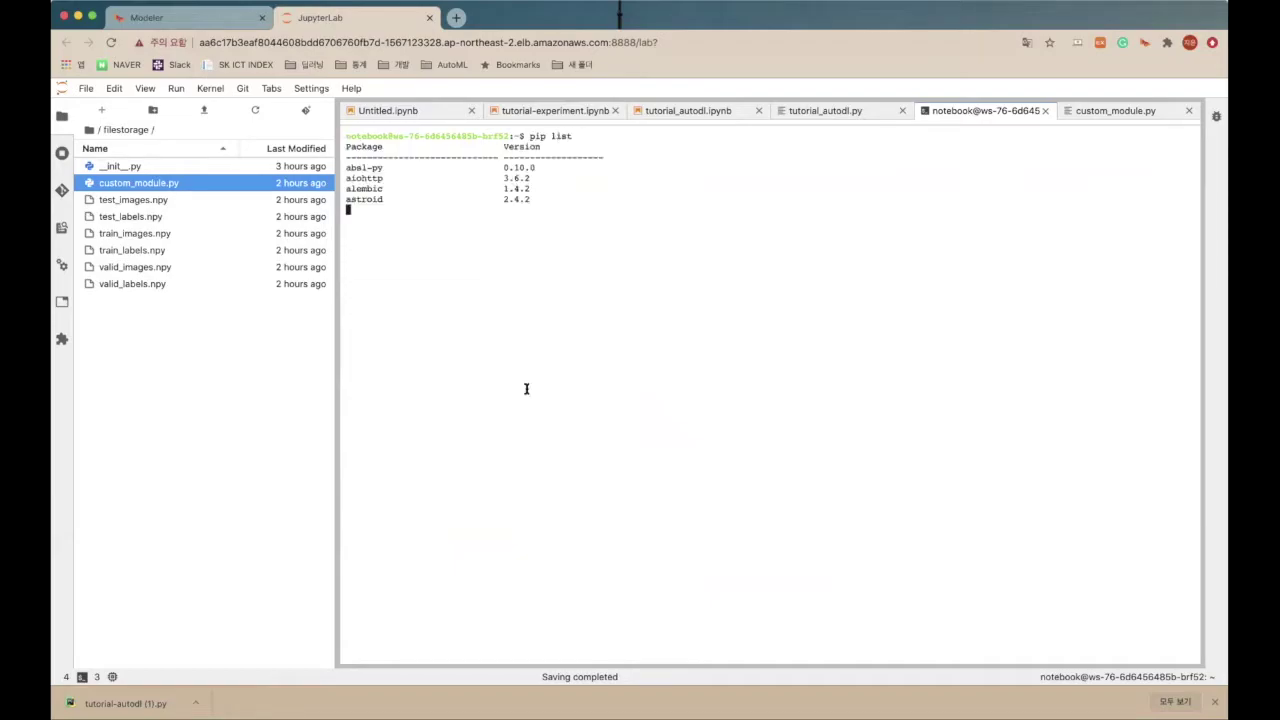
scroll(440, 500, up, 6)
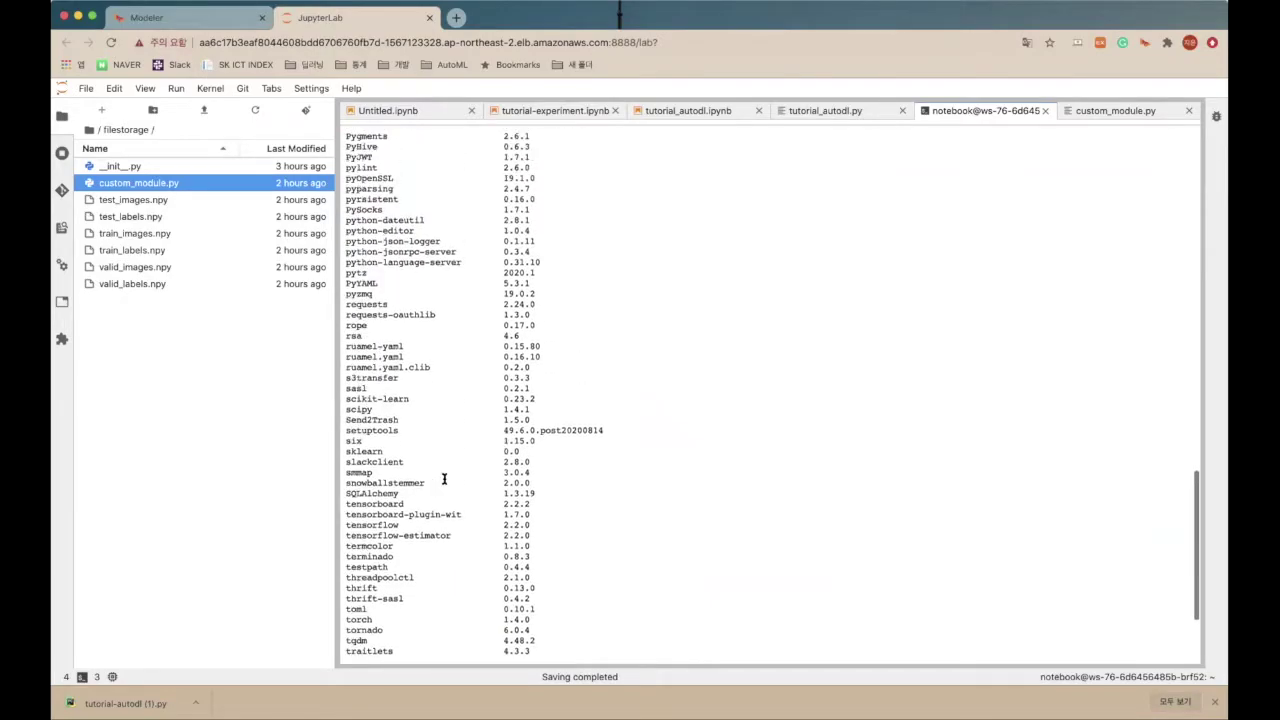
scroll(444, 479, up, 3)
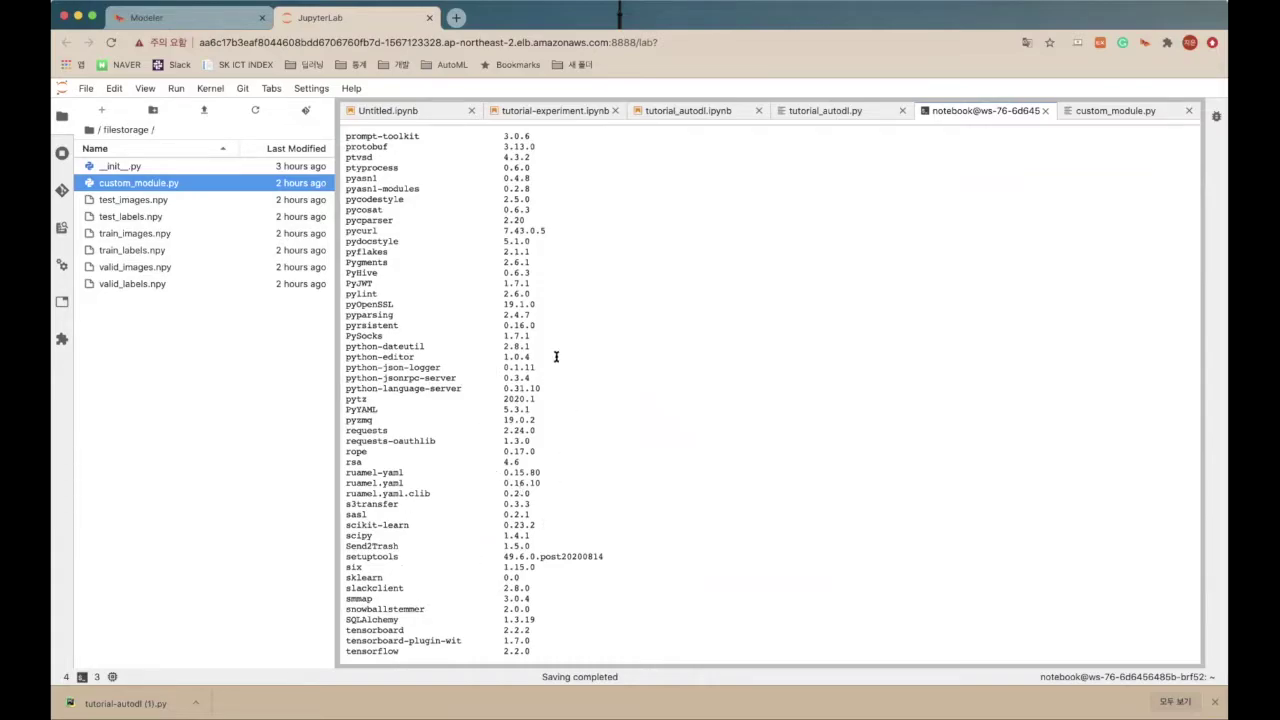
scroll(540, 507, up, 10)
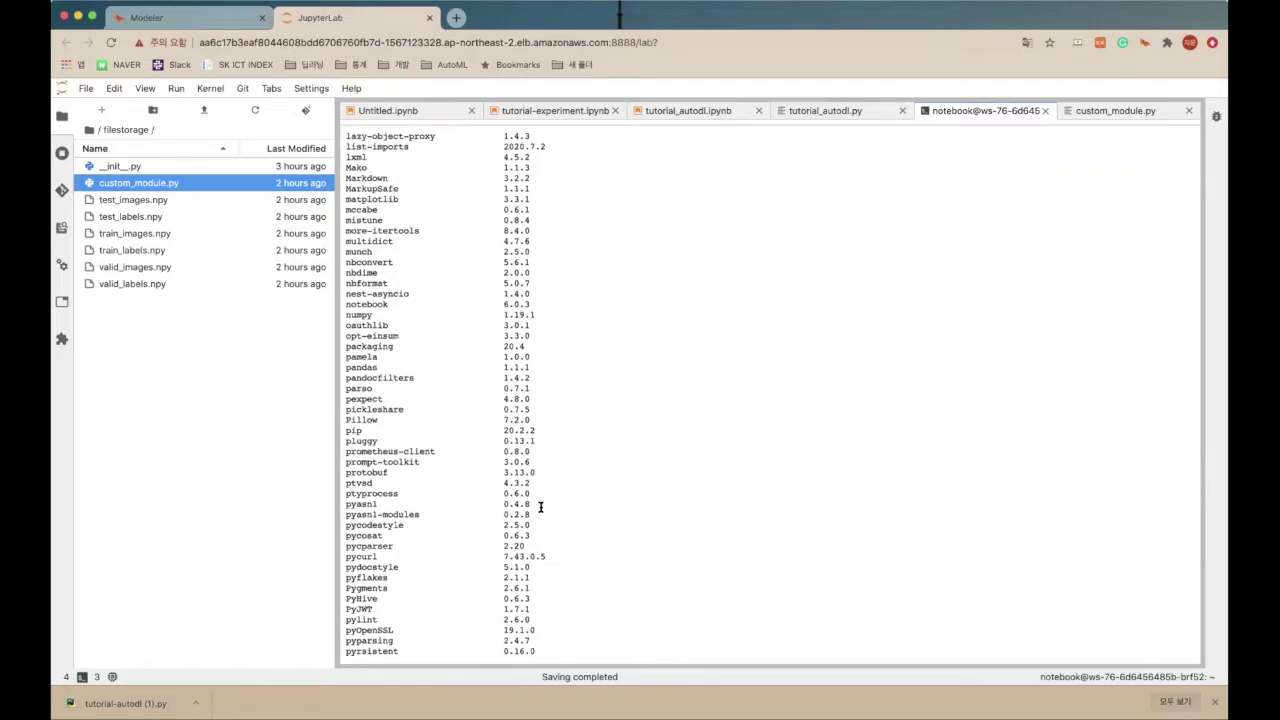
Step: Look back through the pip list output from the later packages up to the first entries
scroll(540, 507, up, 3)
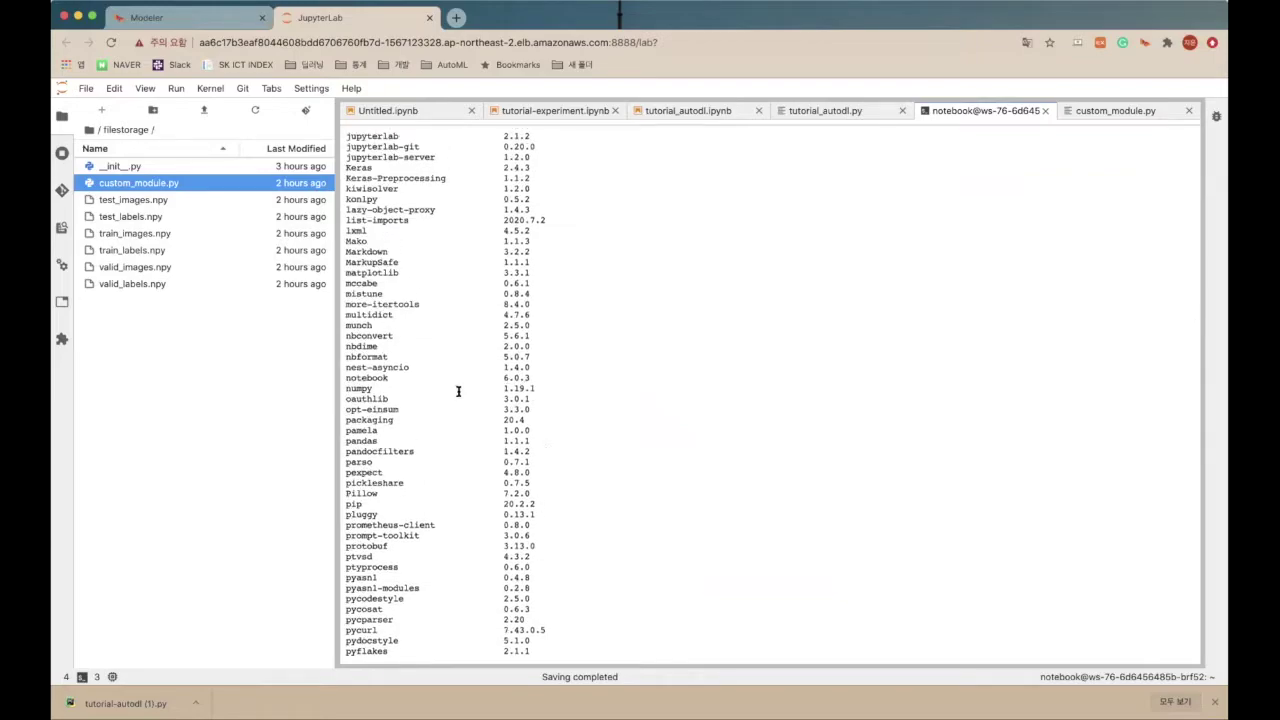
scroll(523, 379, up, 14)
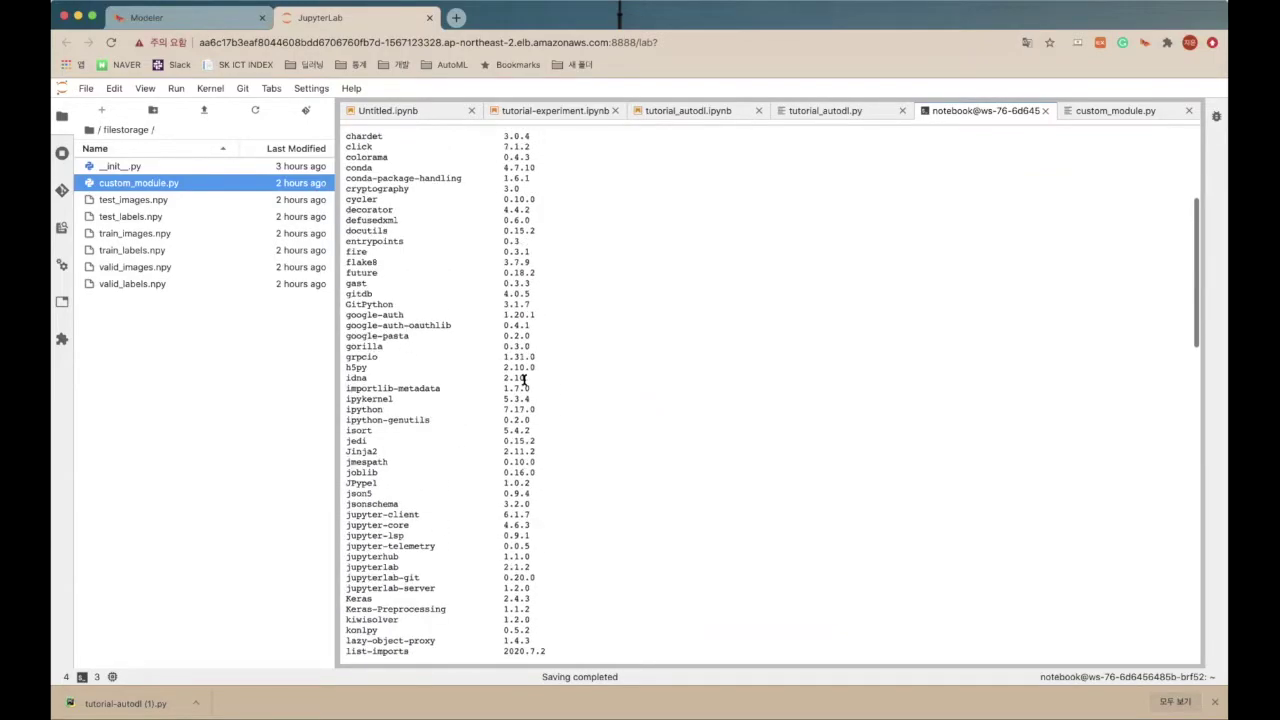
scroll(523, 379, up, 8)
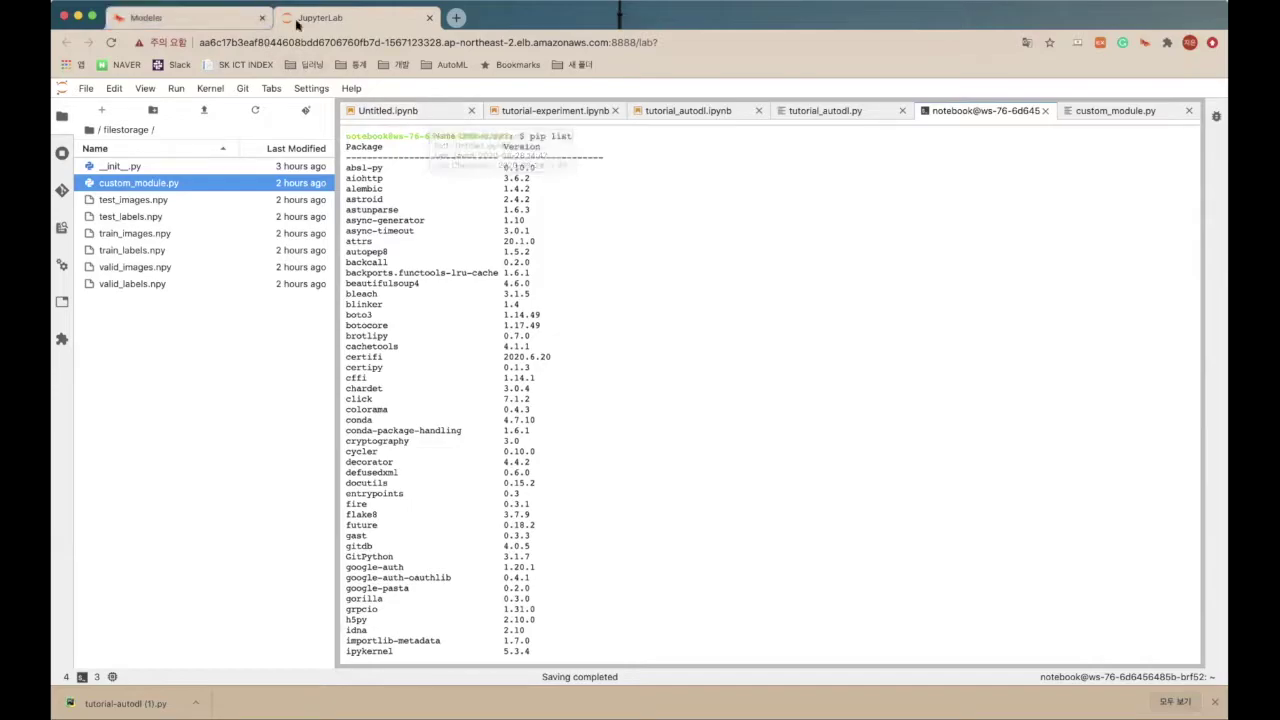
Step: Switch to Modeler and open the AutoDL model management section (모델관리부)
click(222, 17)
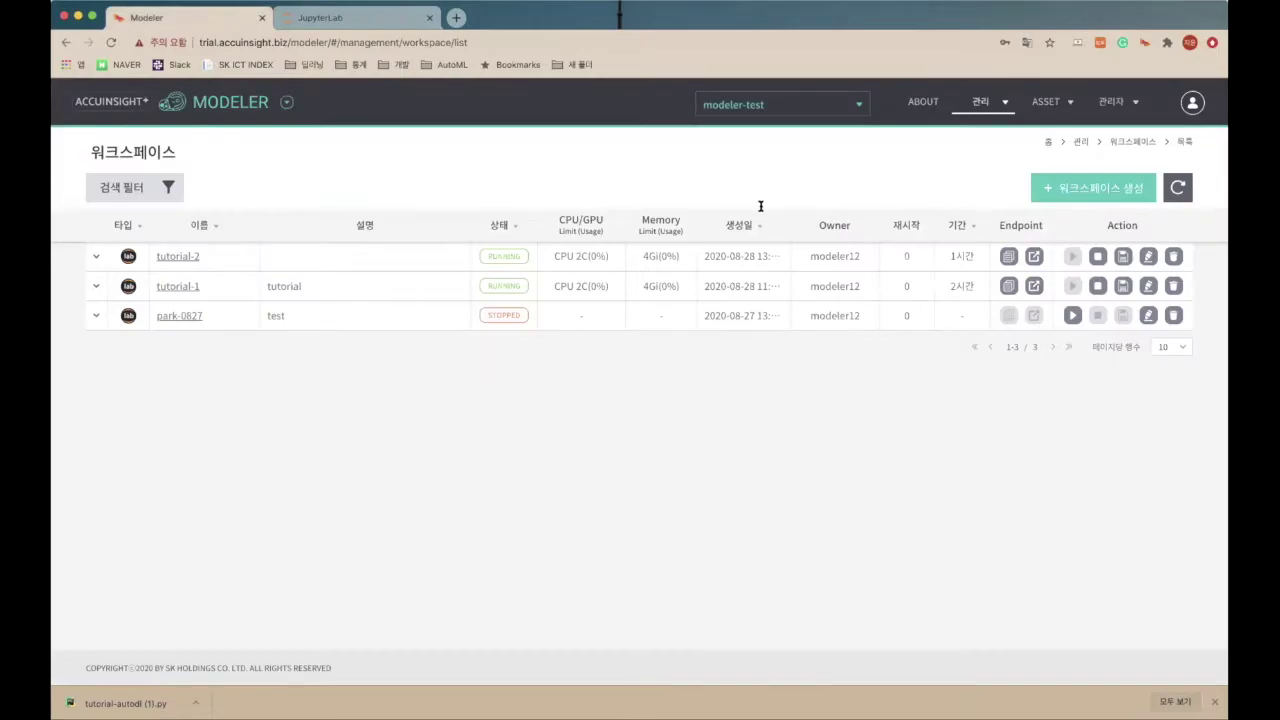
mouse_move(975, 110)
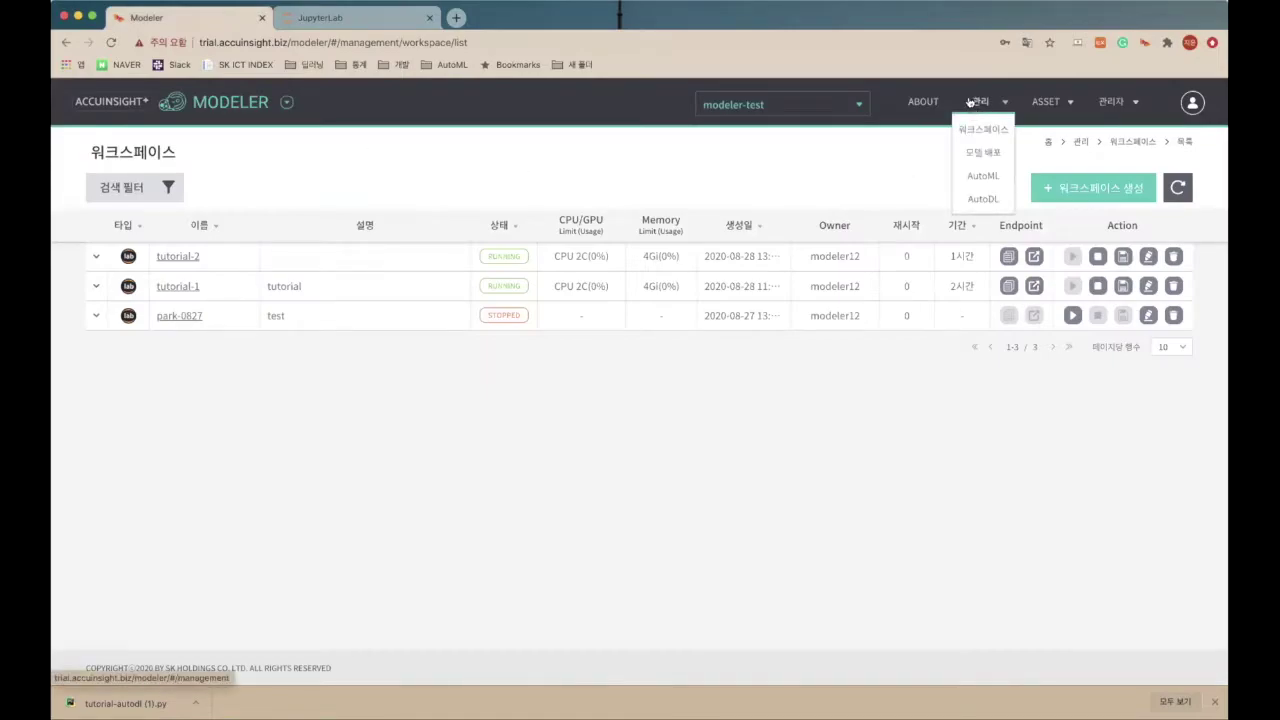
click(983, 197)
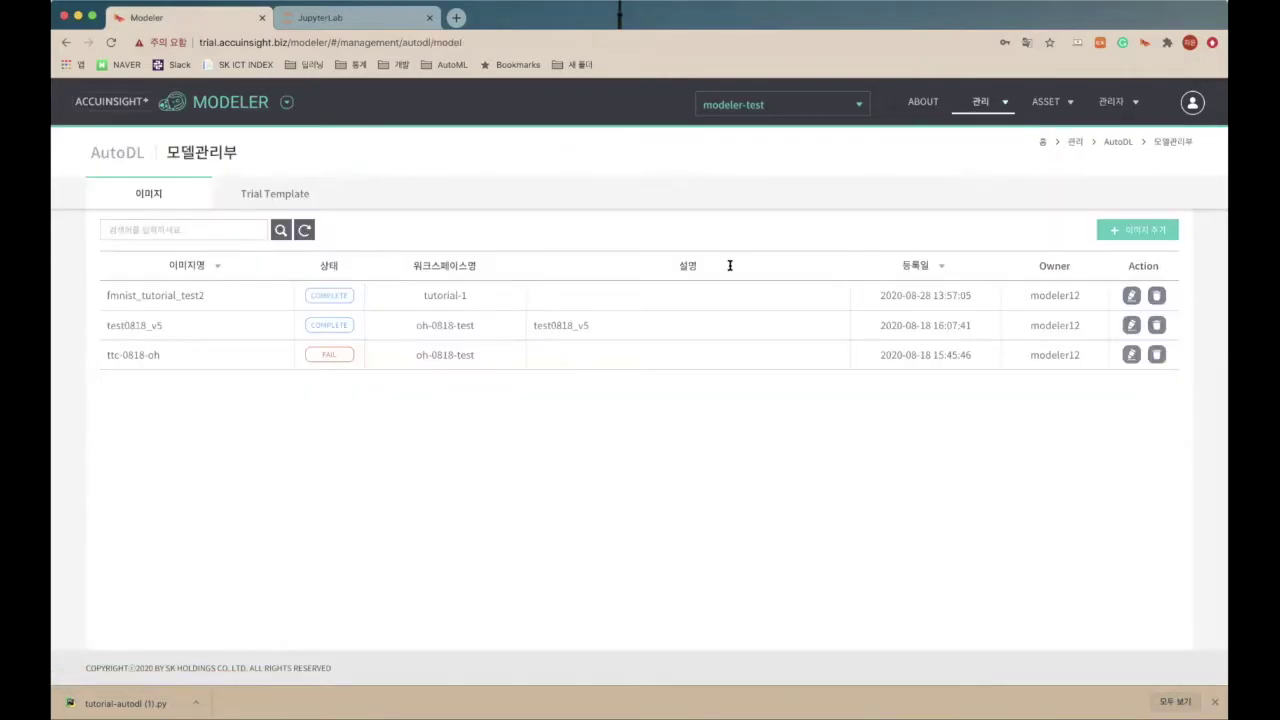
Step: Start adding a model image named fmnist_tutorial with the tensorflow-cpu framework
click(1127, 232)
click(628, 316)
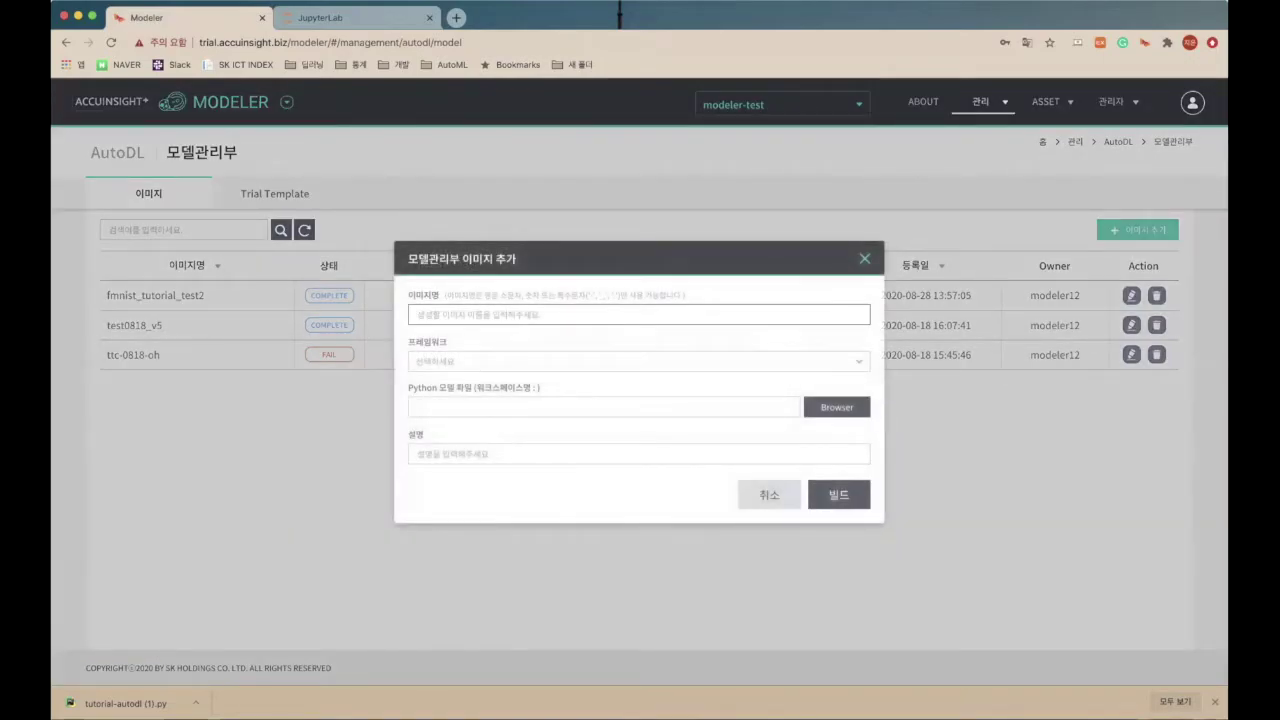
text(fm)
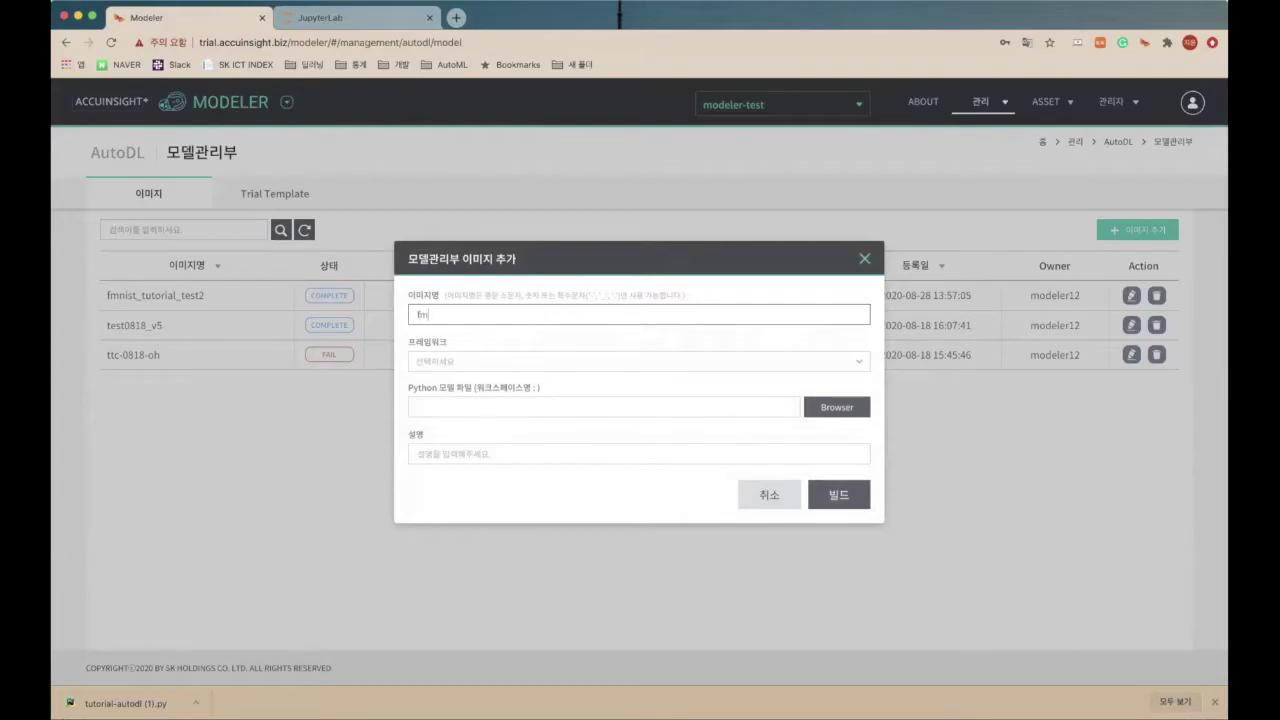
text(nist_tutorial)
click(562, 363)
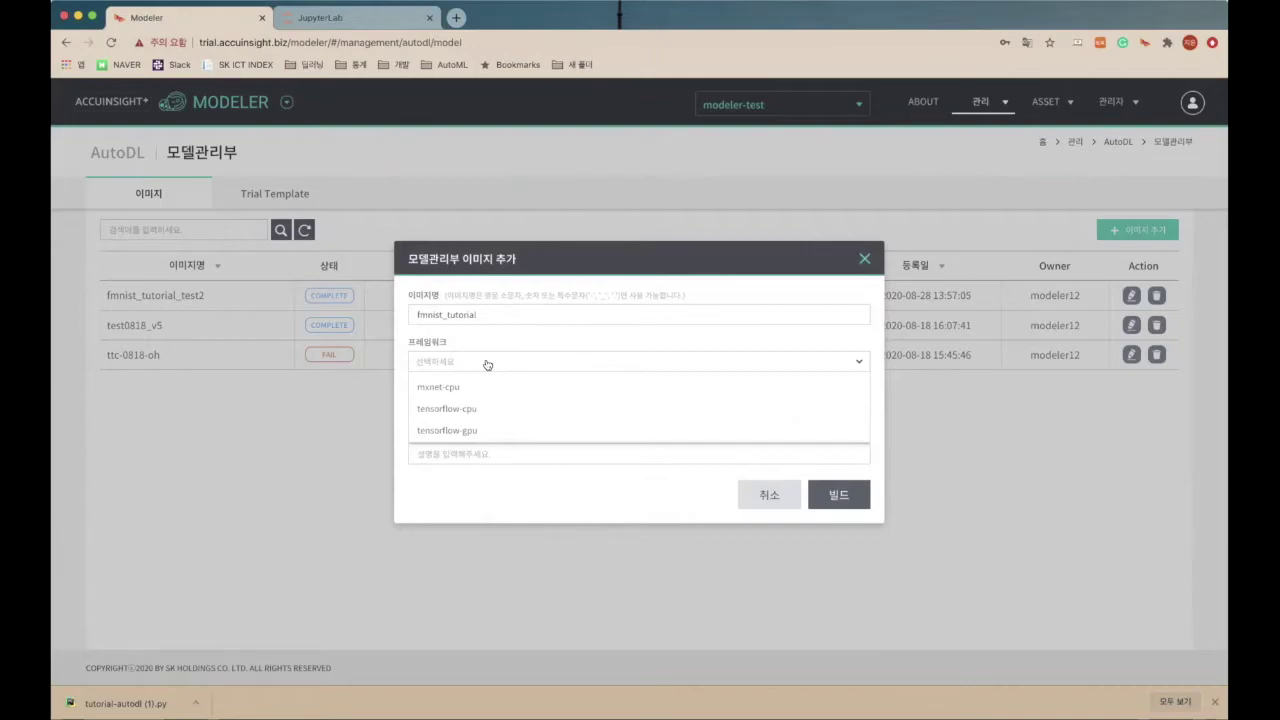
click(468, 410)
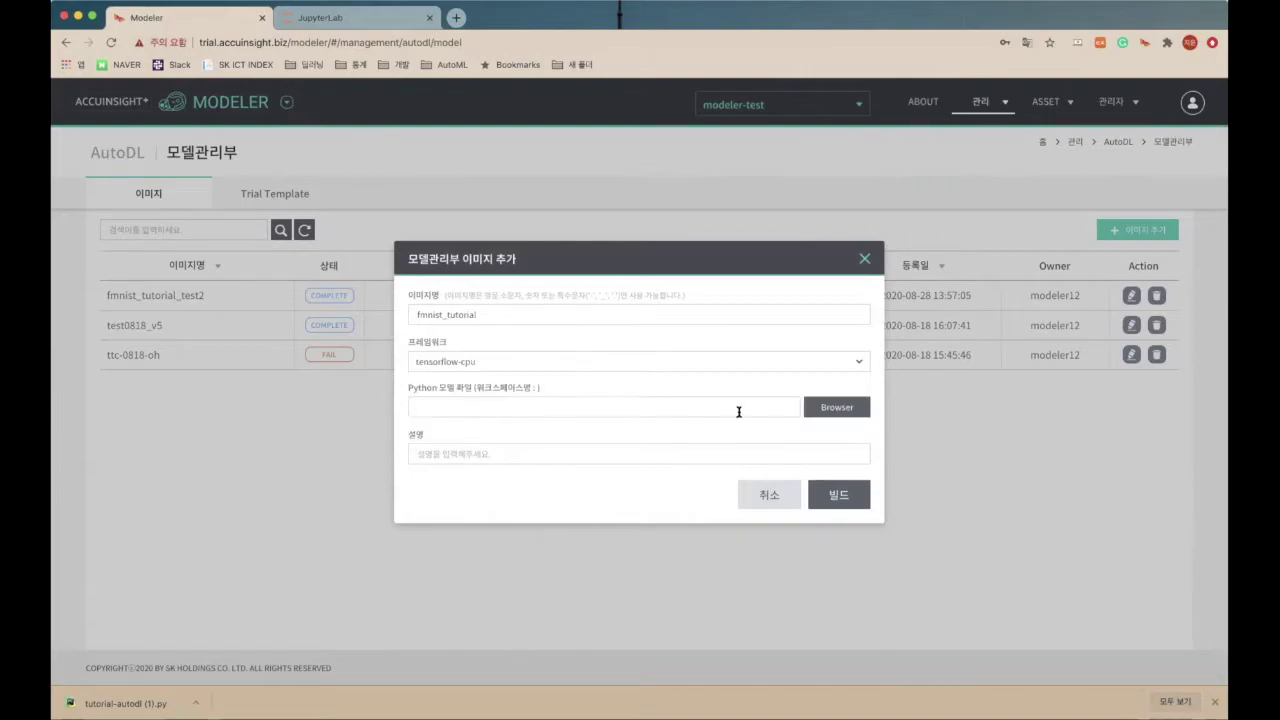
Step: Choose tutorial_autodl.py from the tutorial-1 workspace as the Python model file and build the image
click(837, 410)
click(566, 194)
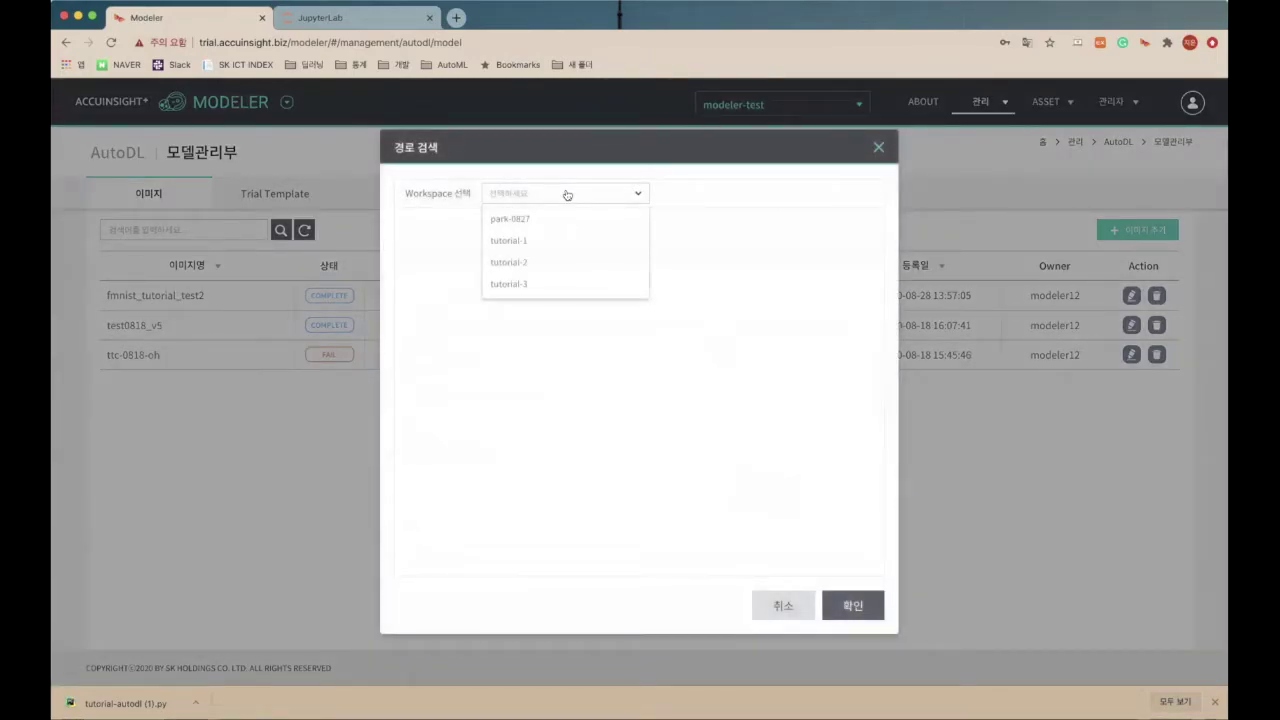
click(525, 242)
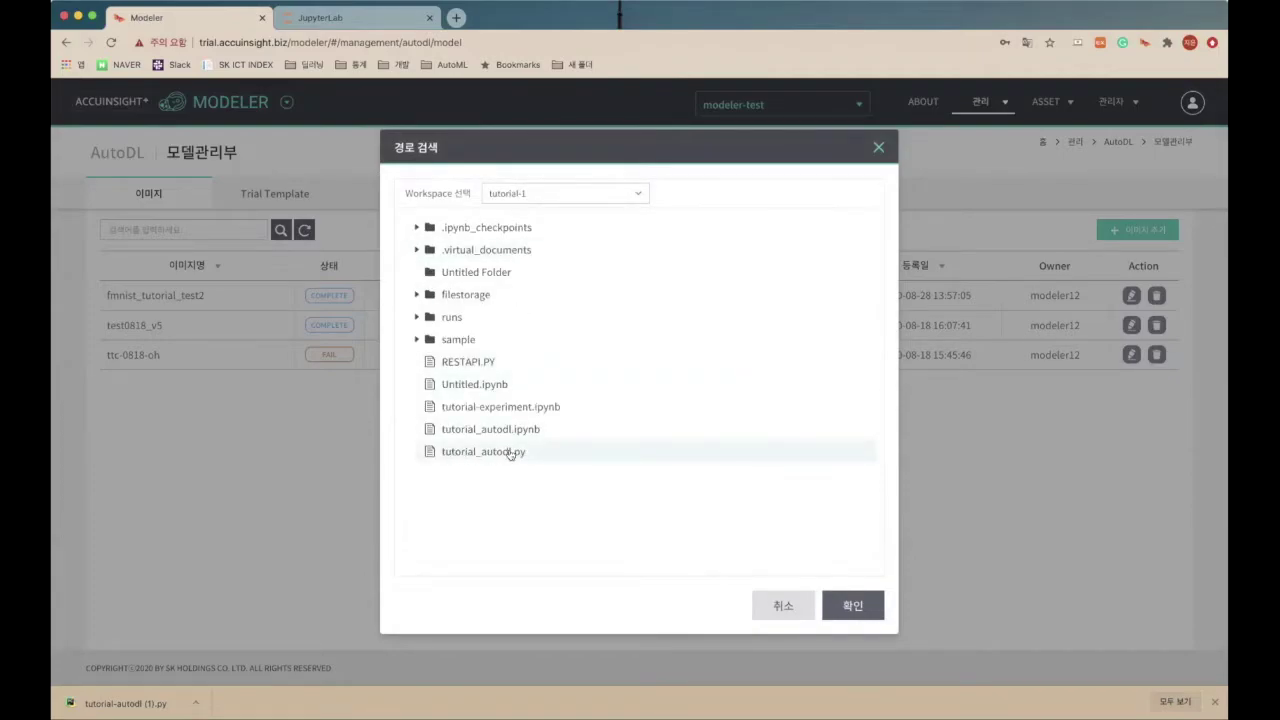
click(834, 602)
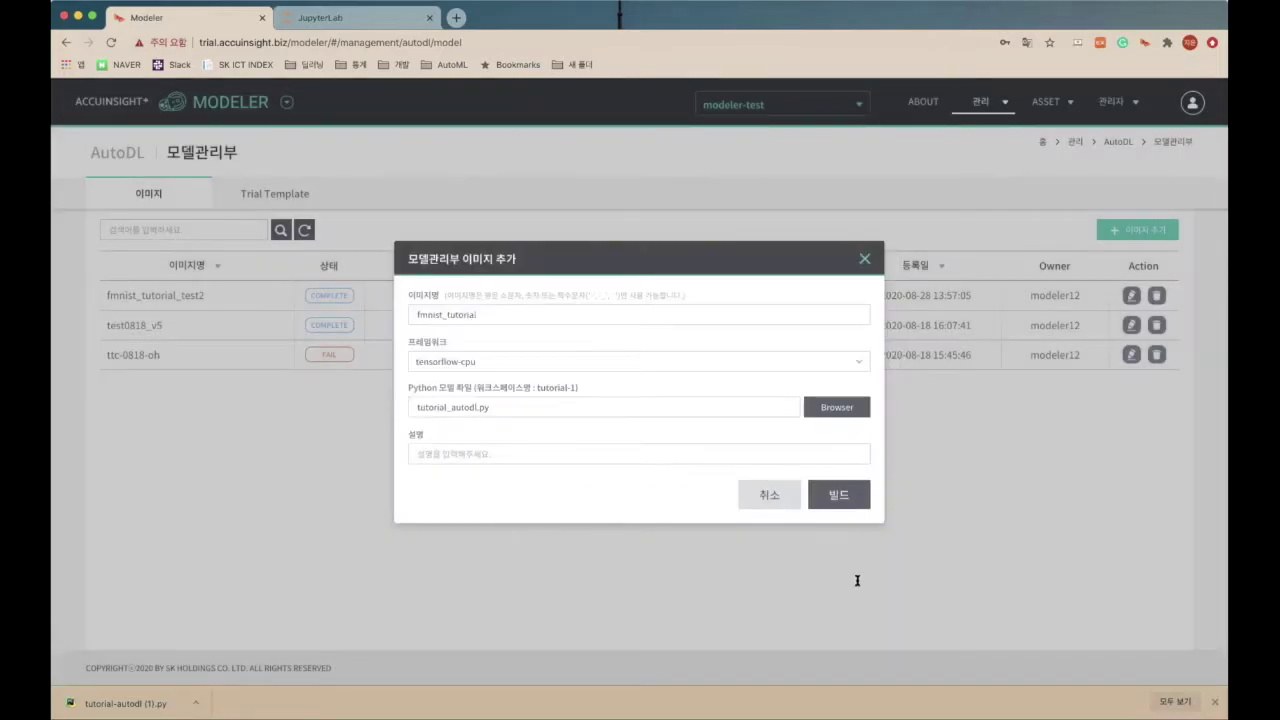
click(826, 500)
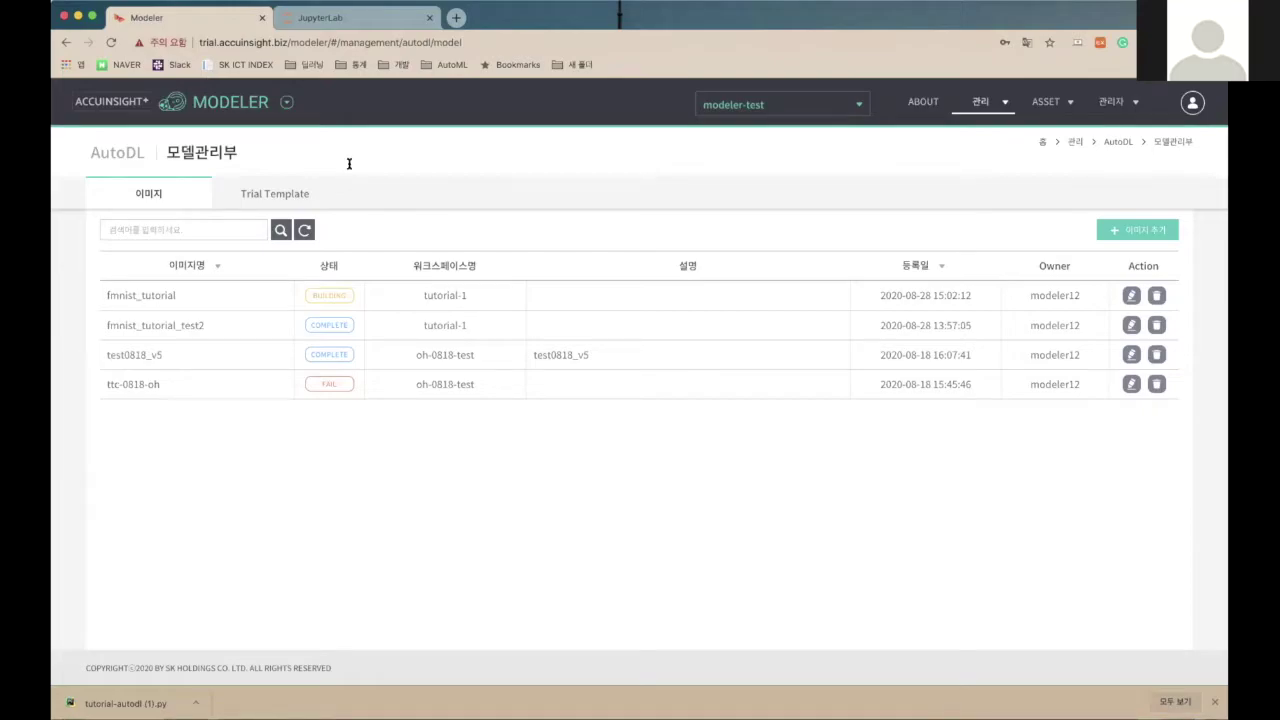
Step: Open the fmnist_tutorial default.yaml trial template and read through its YAML definition
click(278, 197)
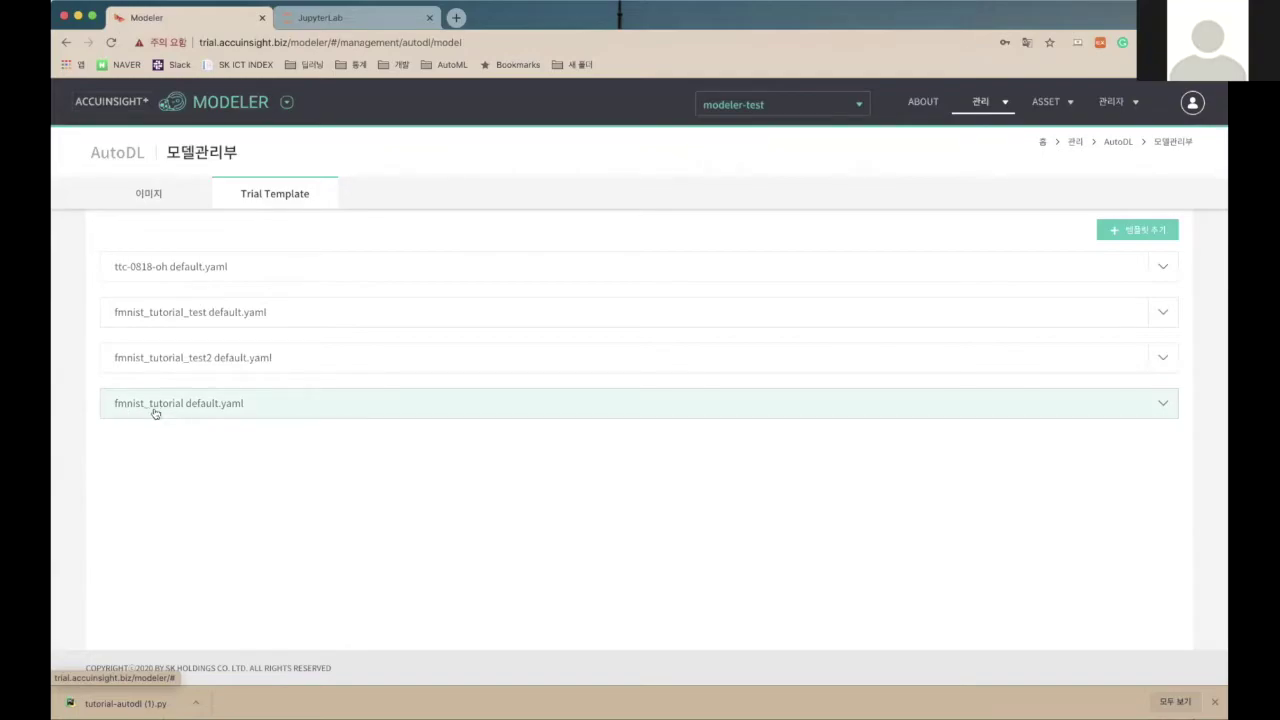
click(253, 414)
scroll(251, 470, down, 1)
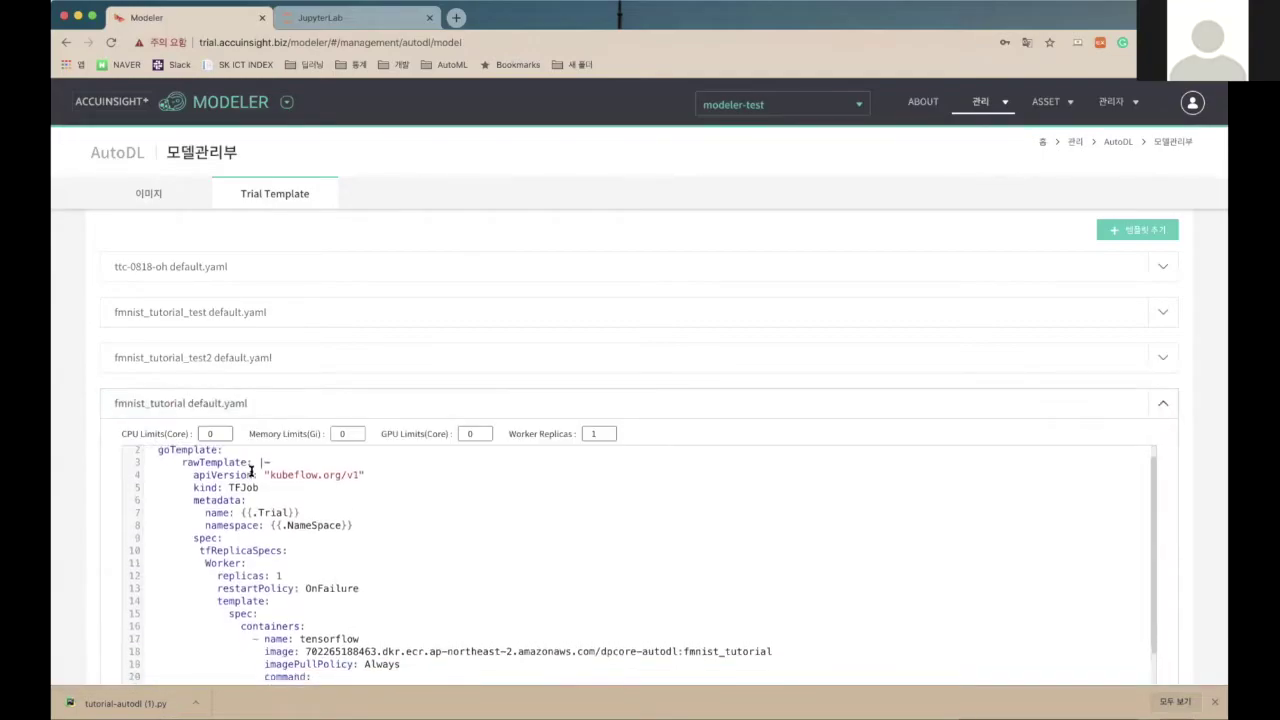
scroll(838, 512, up, 1)
scroll(838, 512, down, 2)
scroll(1200, 435, down, 2)
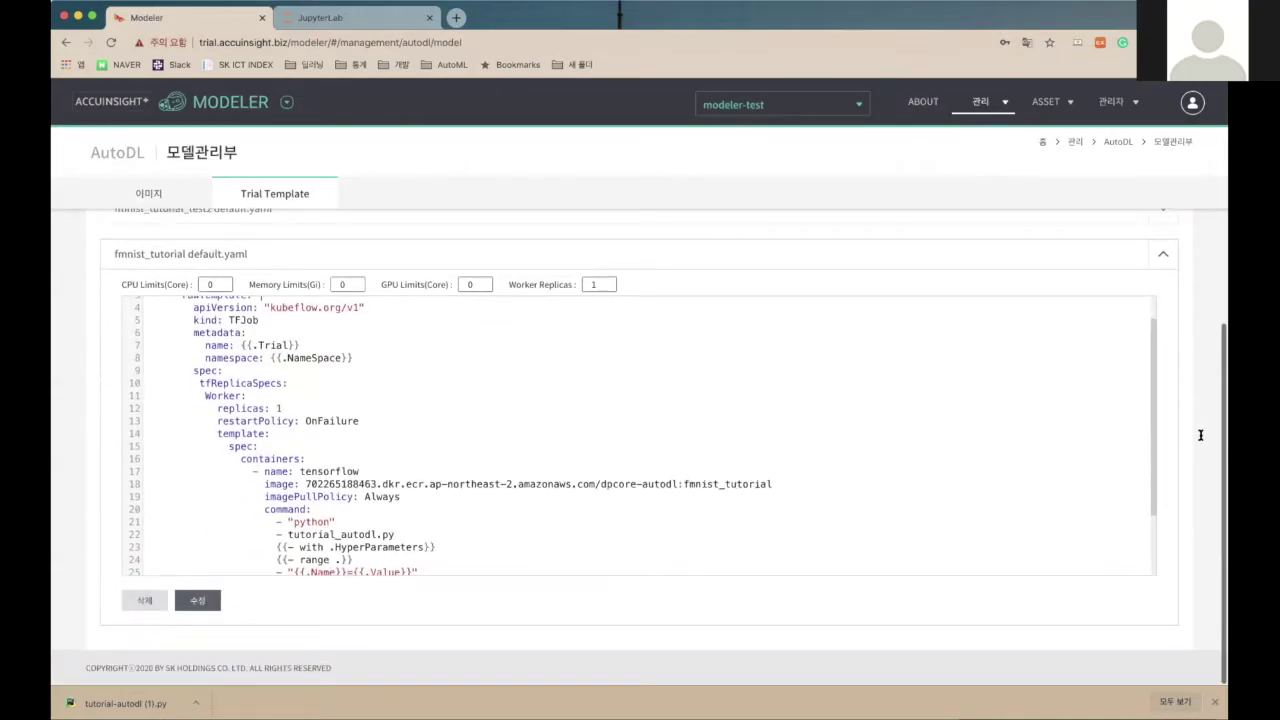
scroll(980, 444, down, 3)
scroll(980, 444, up, 4)
scroll(980, 444, down, 1)
scroll(980, 444, up, 2)
scroll(980, 444, down, 1)
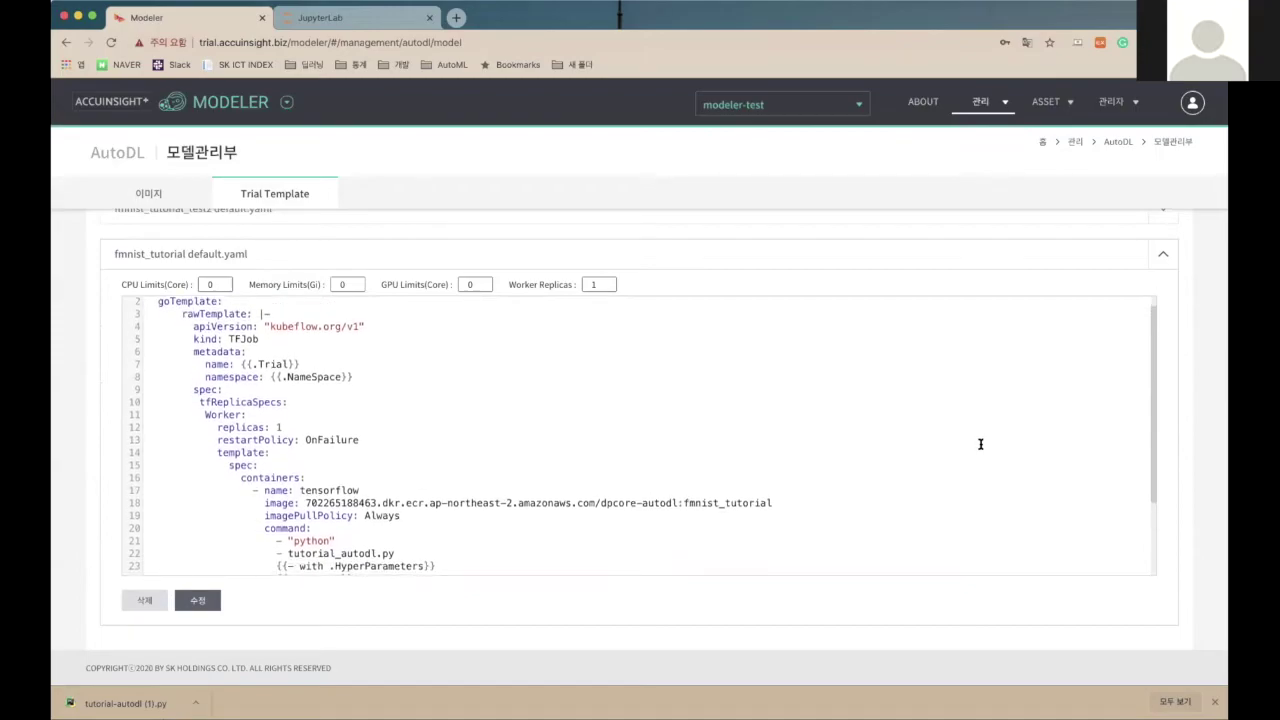
scroll(980, 444, down, 1)
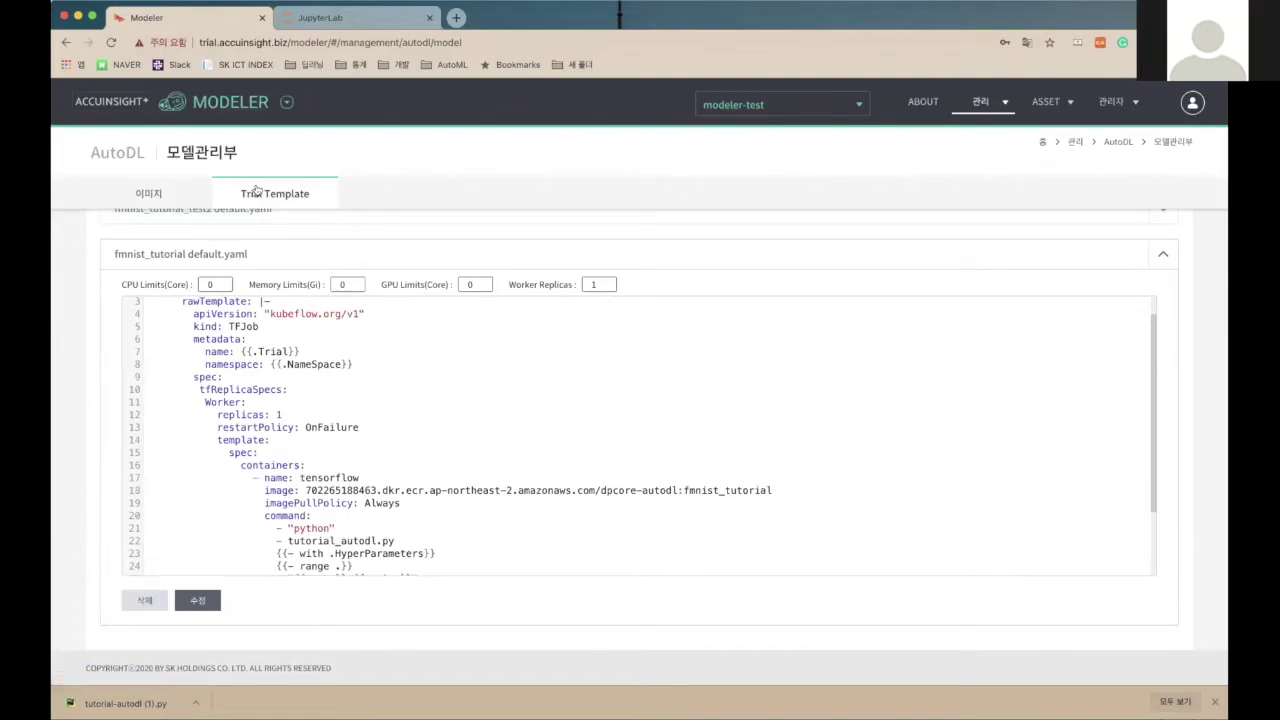
click(319, 371)
scroll(319, 369, down, 3)
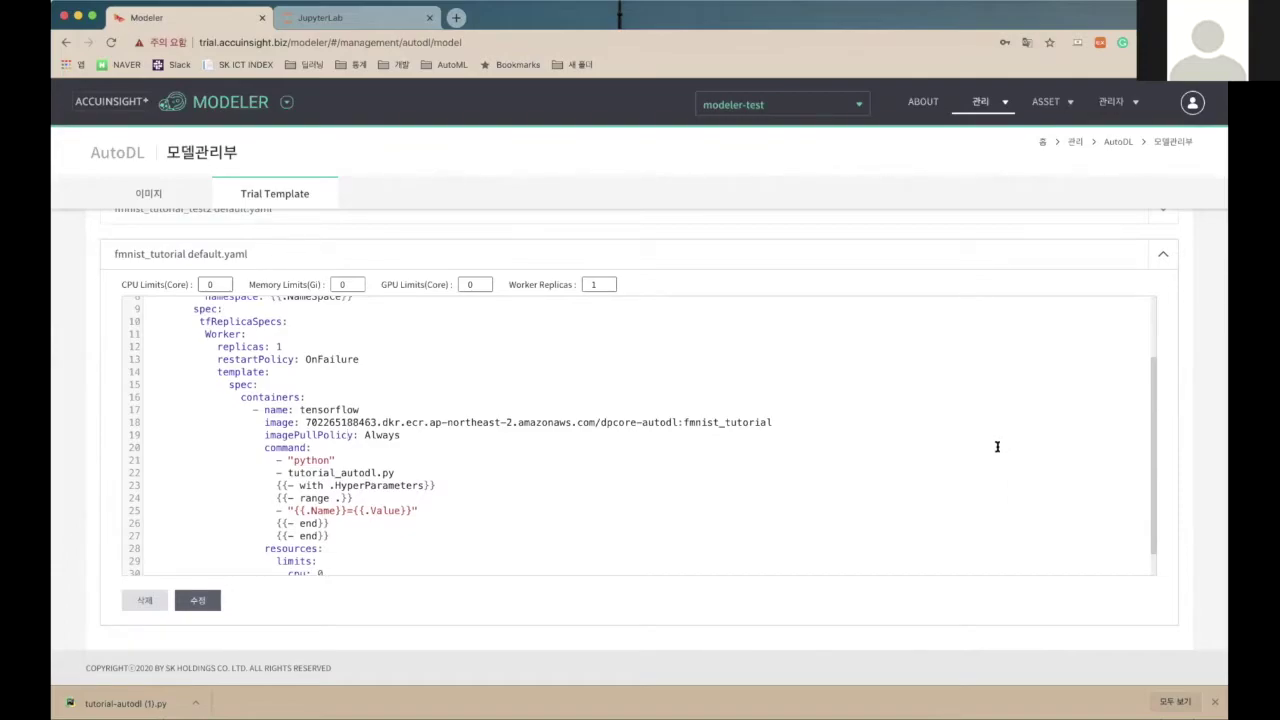
drag(1153, 451, 1145, 389)
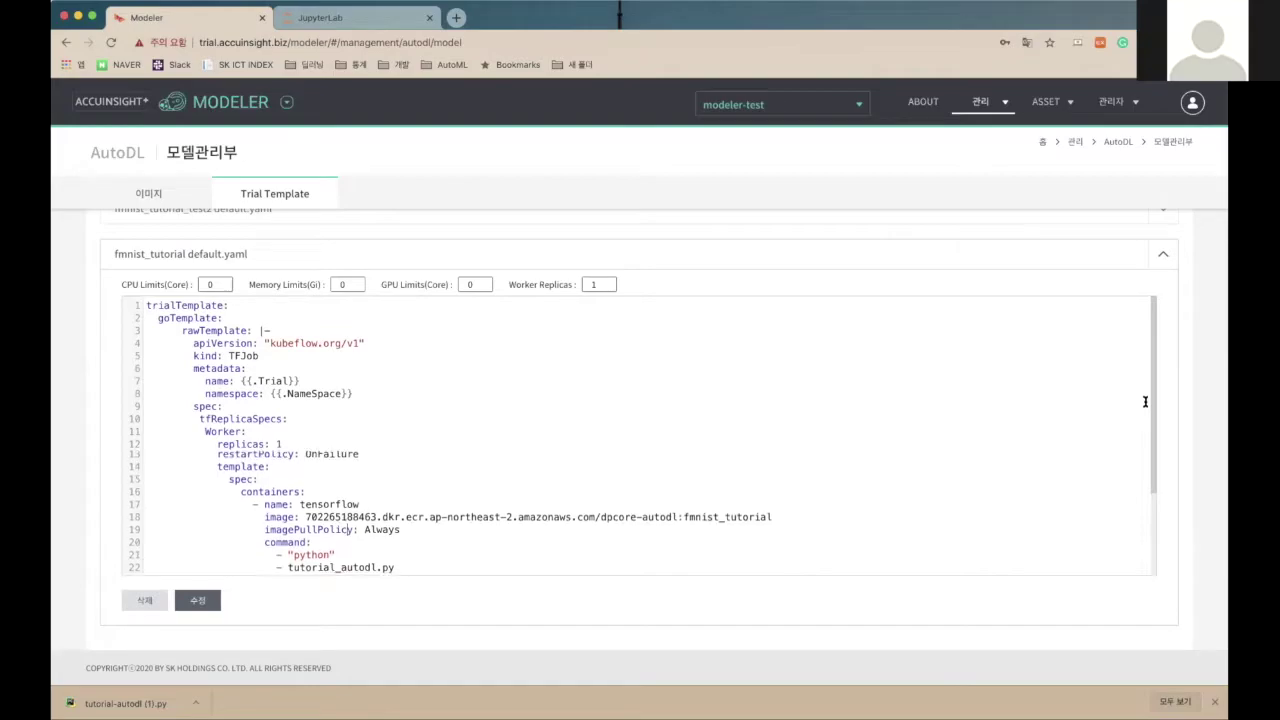
drag(1145, 389, 1144, 467)
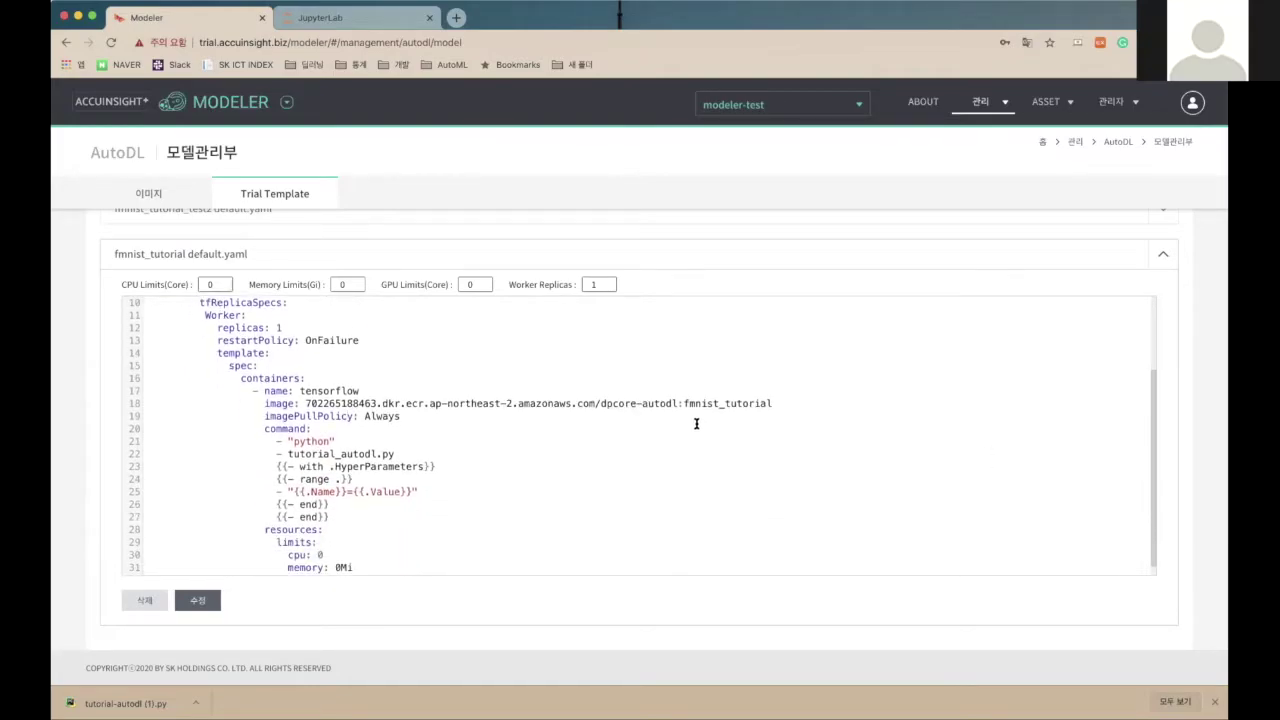
Step: Examine the template's image tag, the tutorial_autodl.py command entry and the resource limits
drag(682, 404, 773, 403)
drag(398, 453, 288, 452)
click(288, 451)
scroll(337, 458, up, 3)
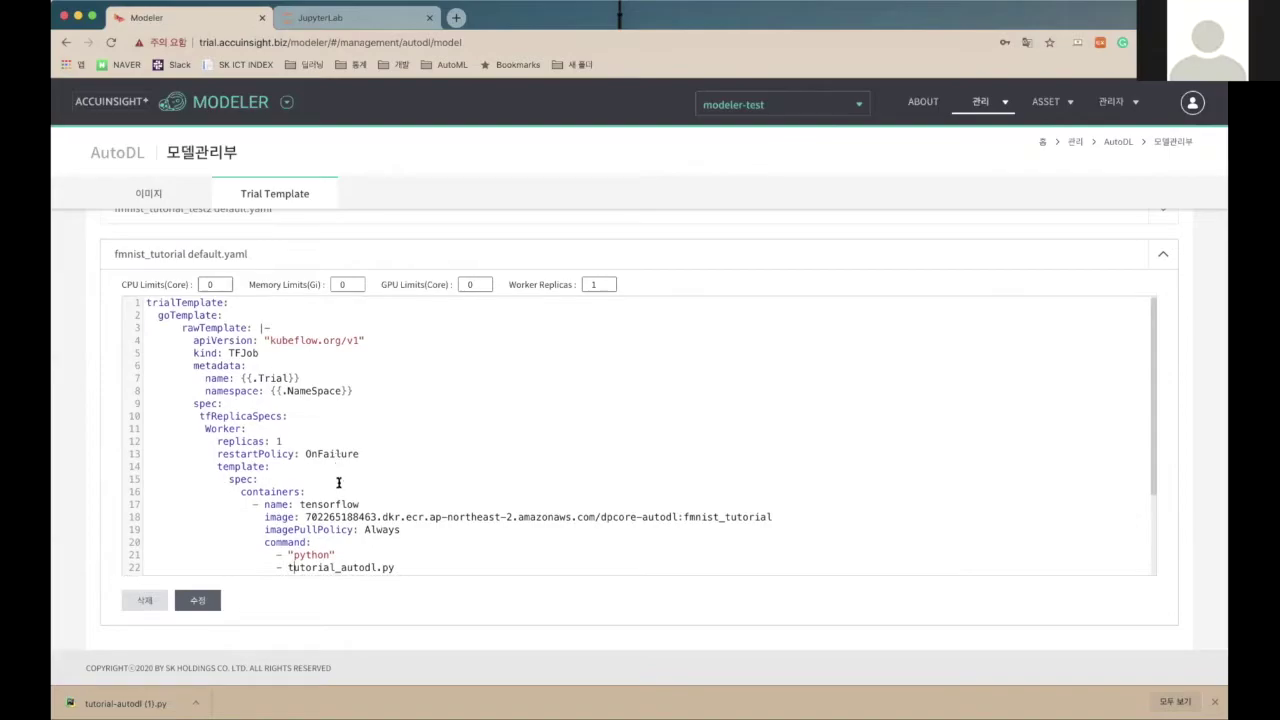
drag(1151, 420, 1151, 520)
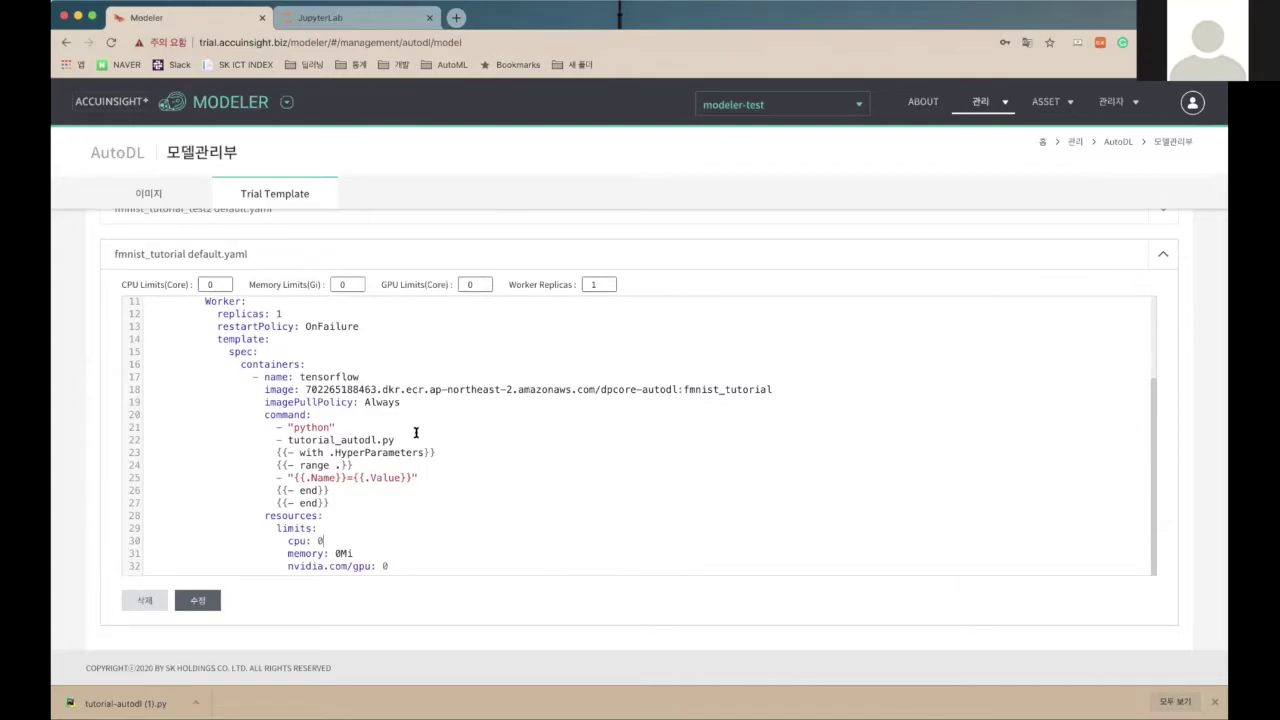
Step: Set the template's CPU limit to 1 core and memory limit to 2 Gi, check the YAML resource limits and save the changes
click(227, 281)
click(360, 281)
click(360, 281)
scroll(385, 401, down, 1)
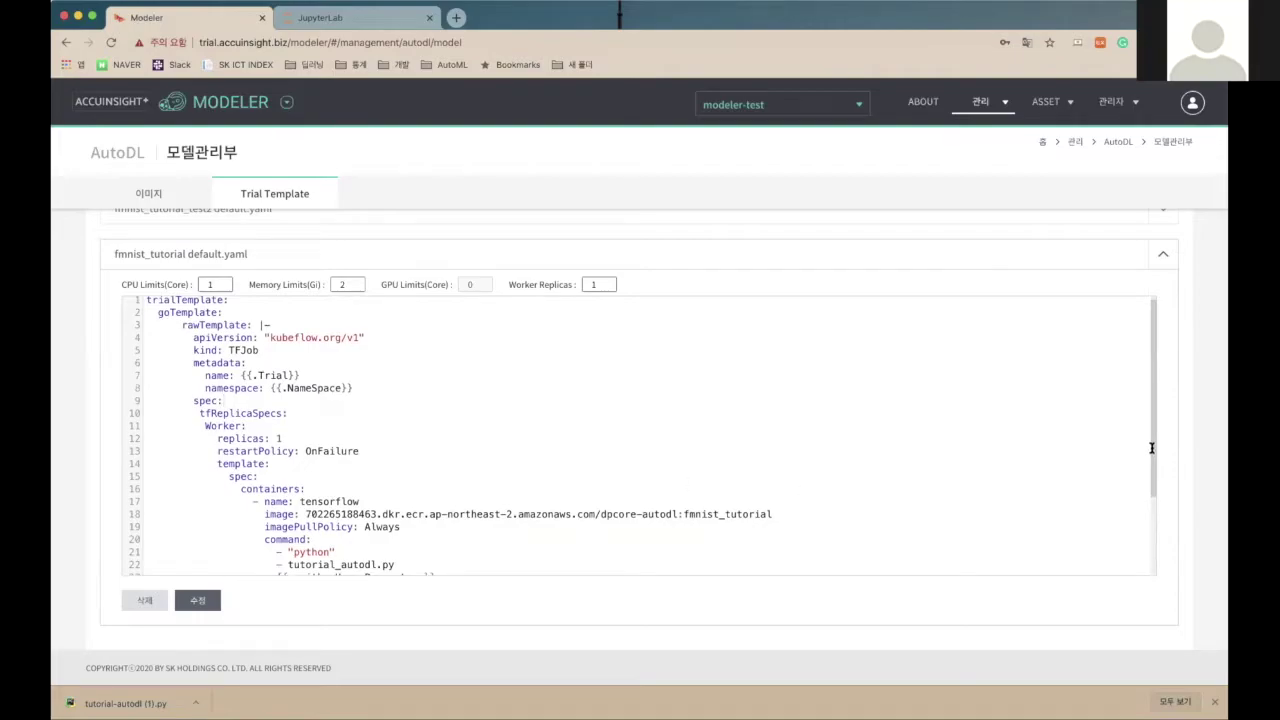
drag(1152, 444, 1152, 530)
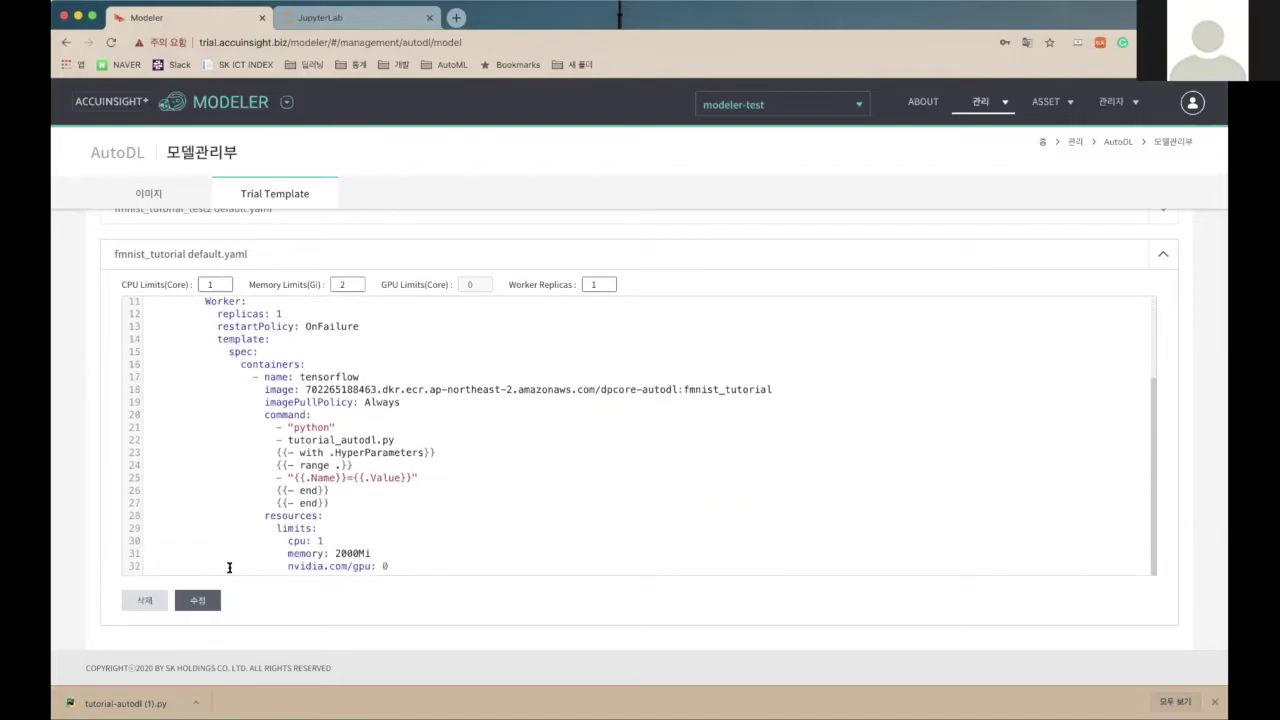
click(196, 600)
scroll(466, 457, up, 1)
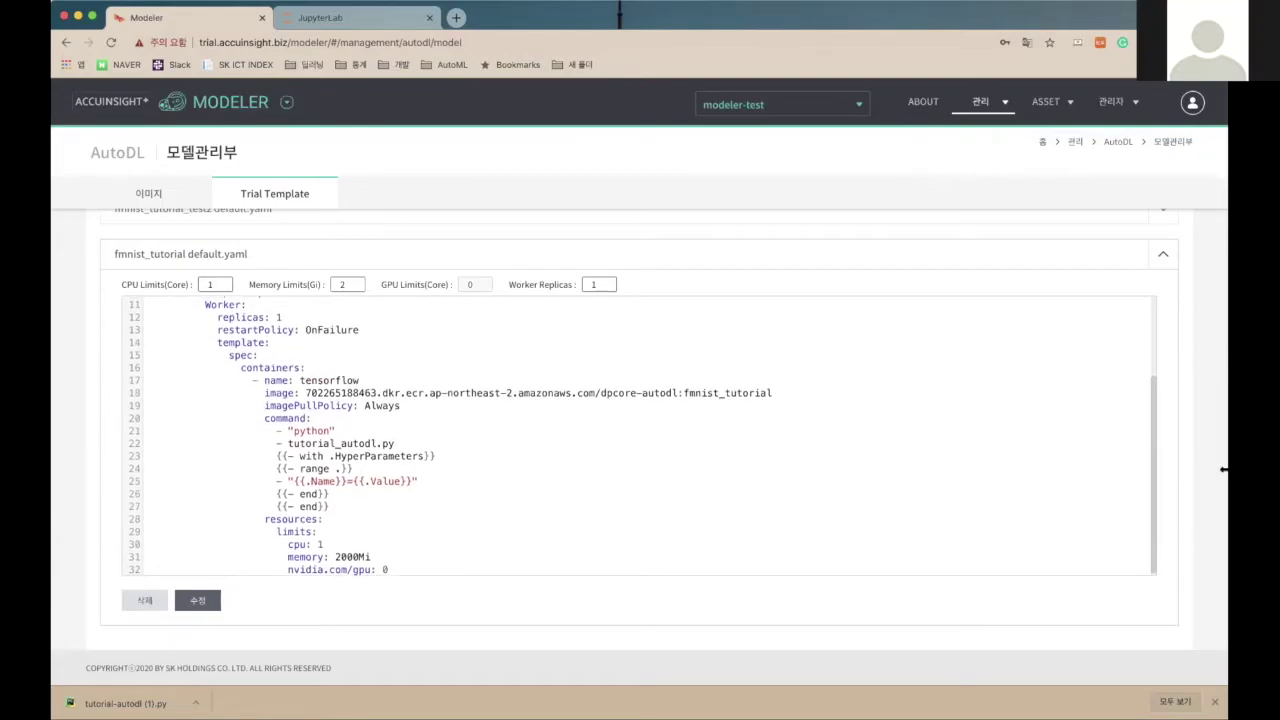
mouse_move(1151, 464)
mouse_down()
mouse_move(1154, 380)
mouse_move(1162, 482)
mouse_up()
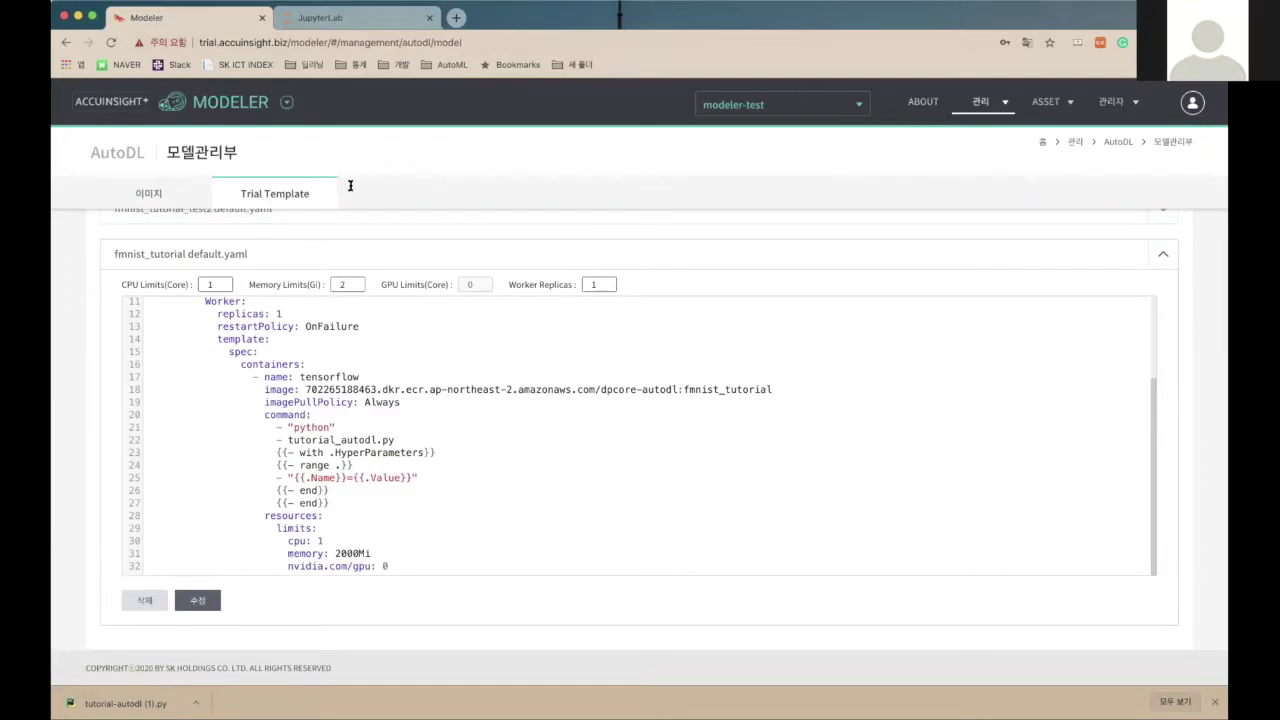
Step: Start creating a new AutoDL experiment from the AutoDL list and name it fmnist_tutorial
click(134, 157)
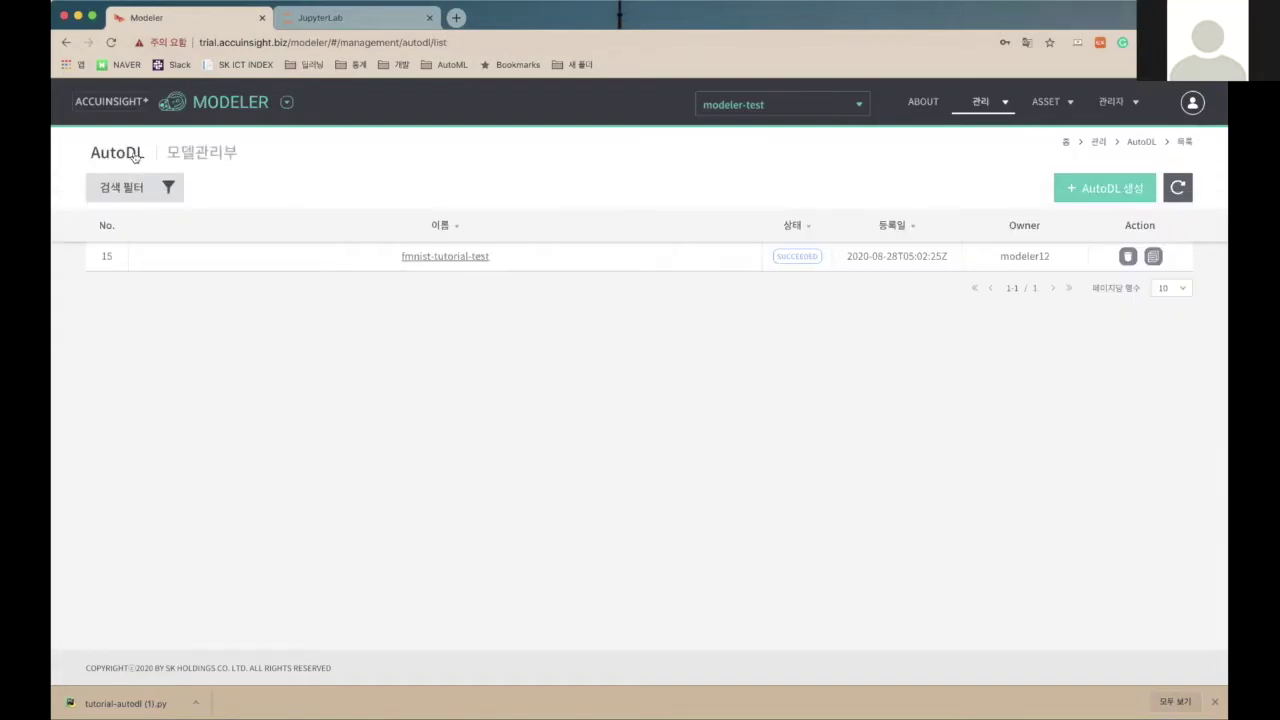
click(1088, 190)
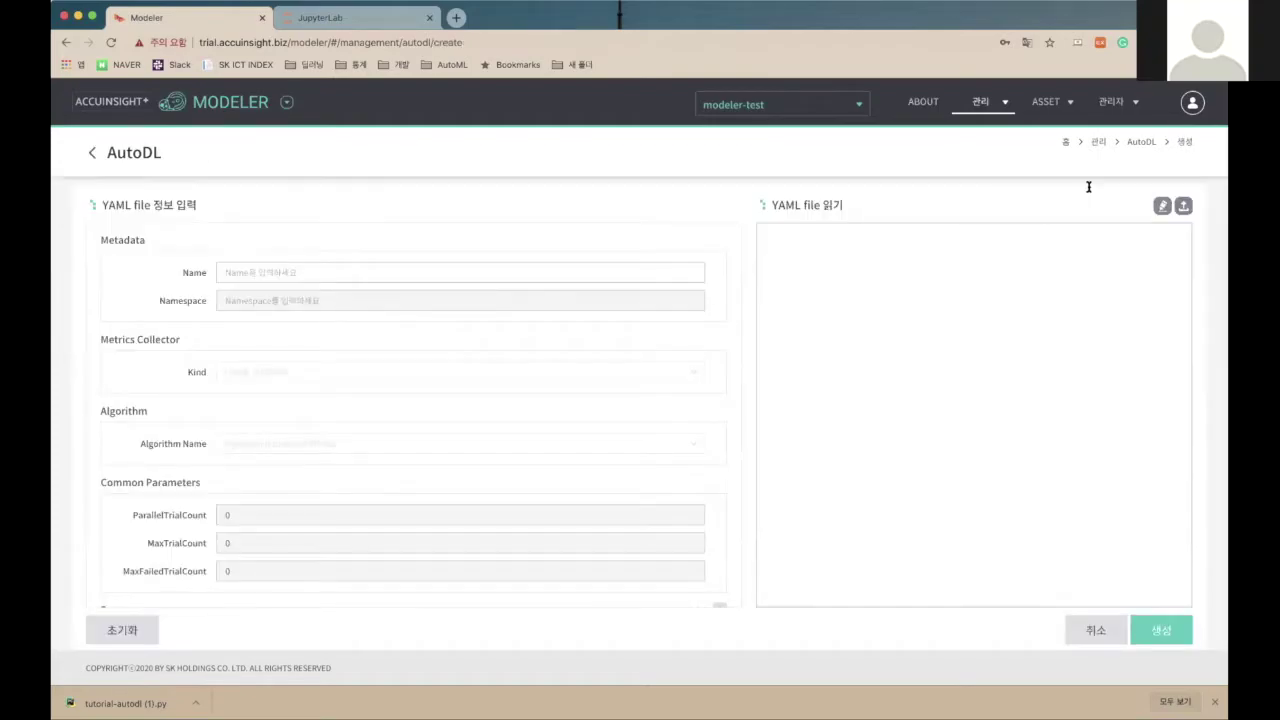
scroll(669, 368, up, 1)
click(377, 276)
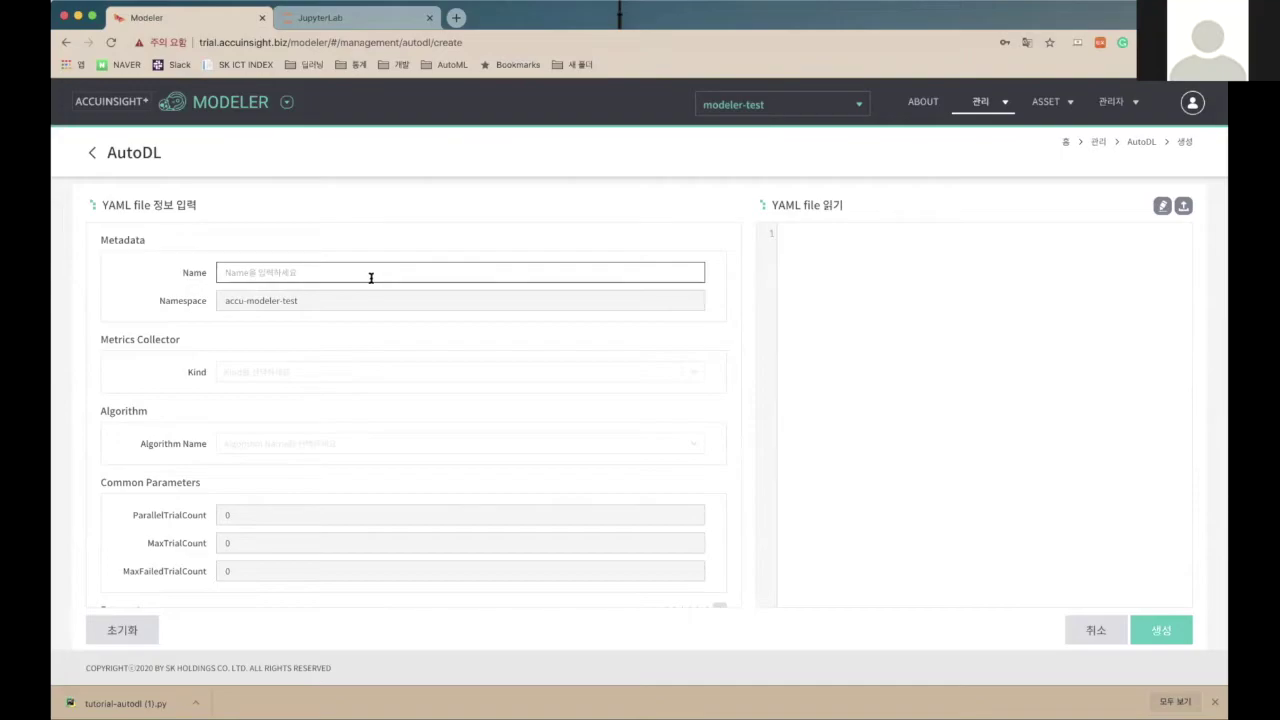
text(tut)
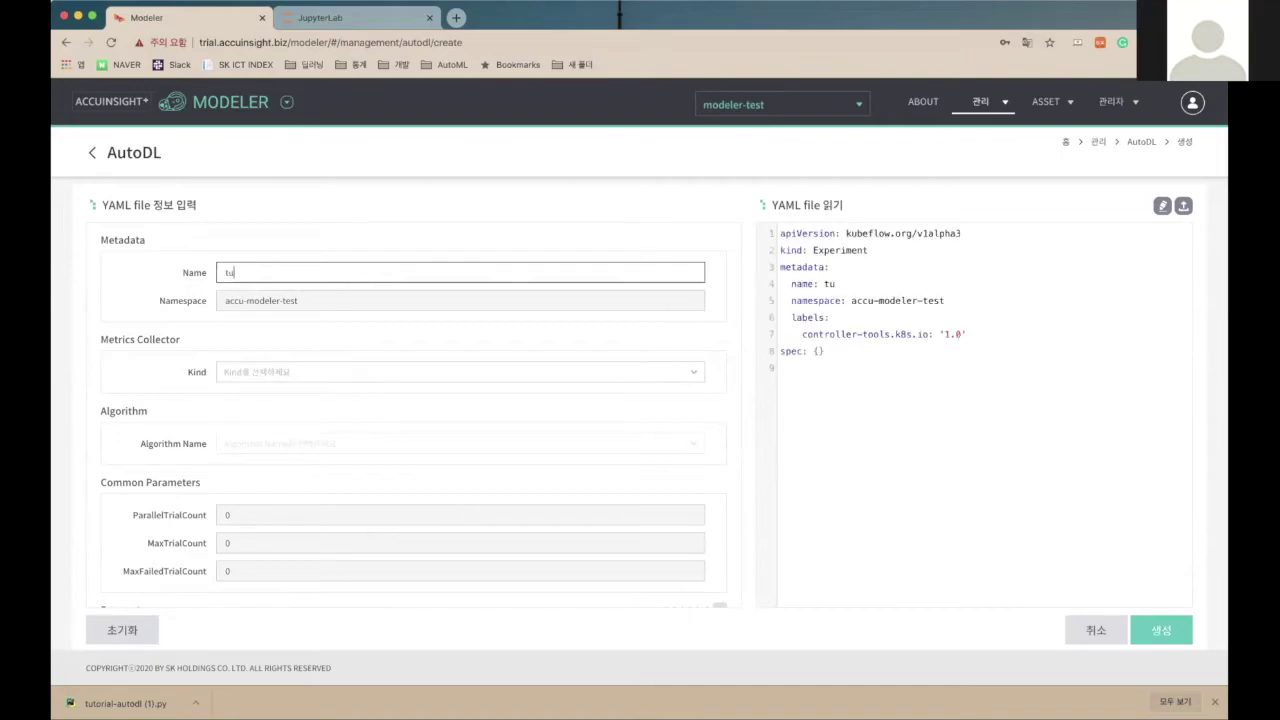
key(BackSpace)
key(BackSpace)
key(BackSpace)
text(t)
text(m)
text(nist_tutori)
text(al)
click(377, 356)
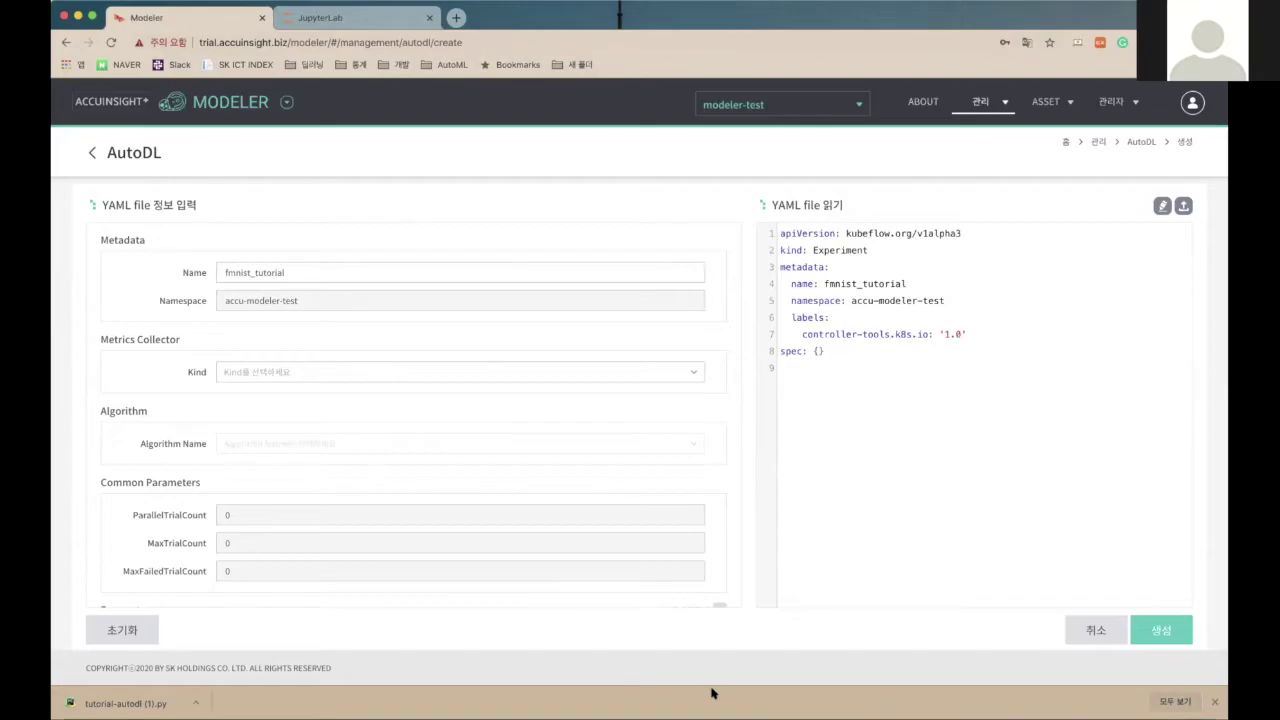
Step: Set the experiment's metrics collector kind to StdOut
click(251, 374)
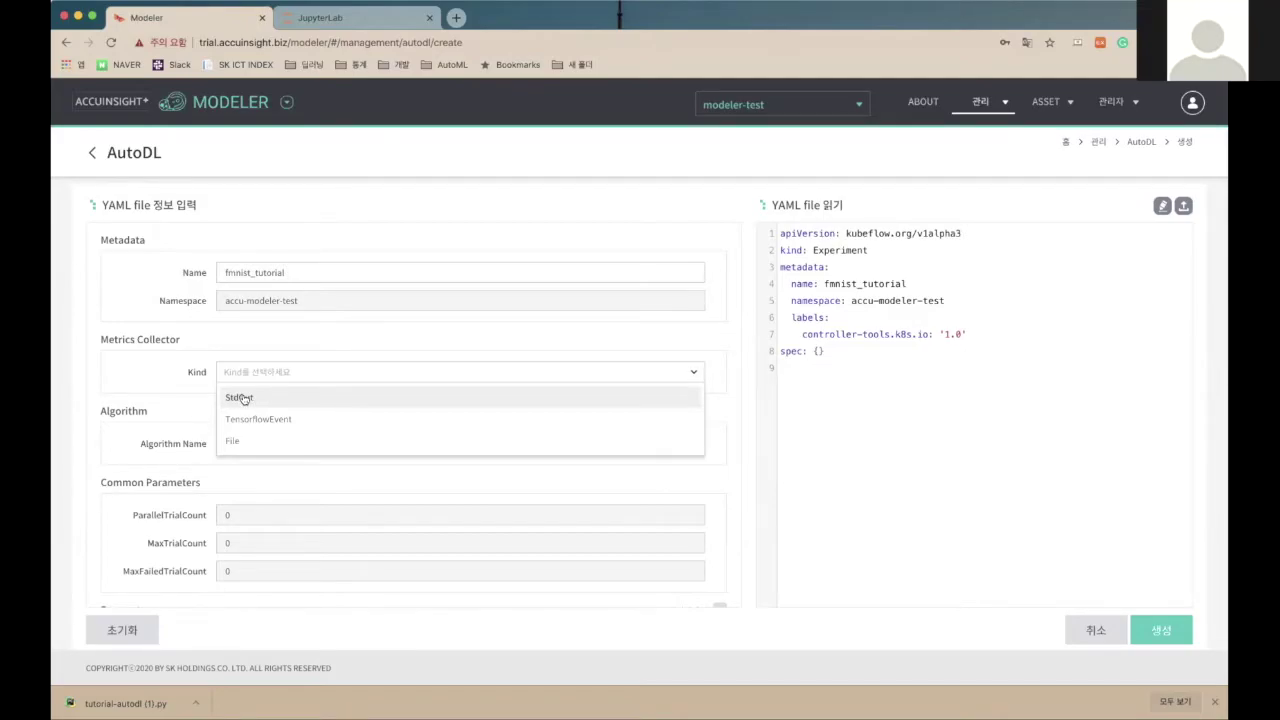
click(243, 396)
scroll(287, 399, down, 3)
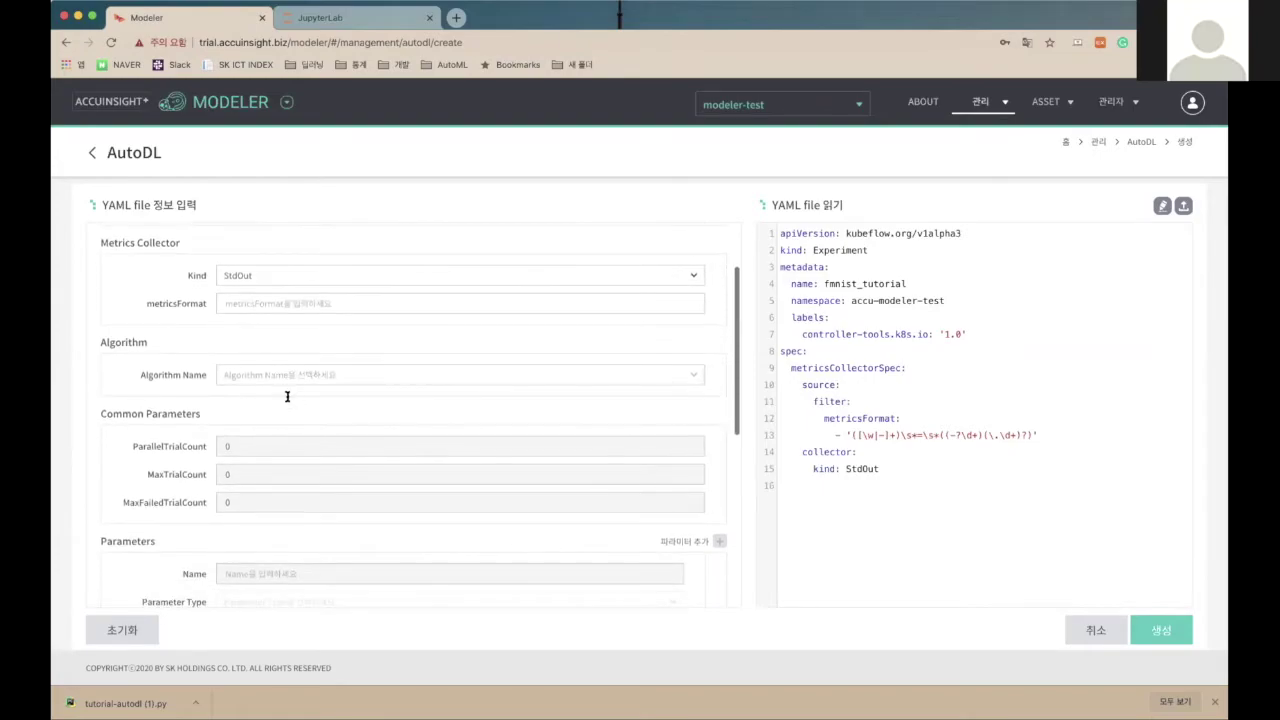
Step: Switch to JupyterLab and examine the valid_acc print statement at the end of tutorial_autodl.py
scroll(287, 399, down, 1)
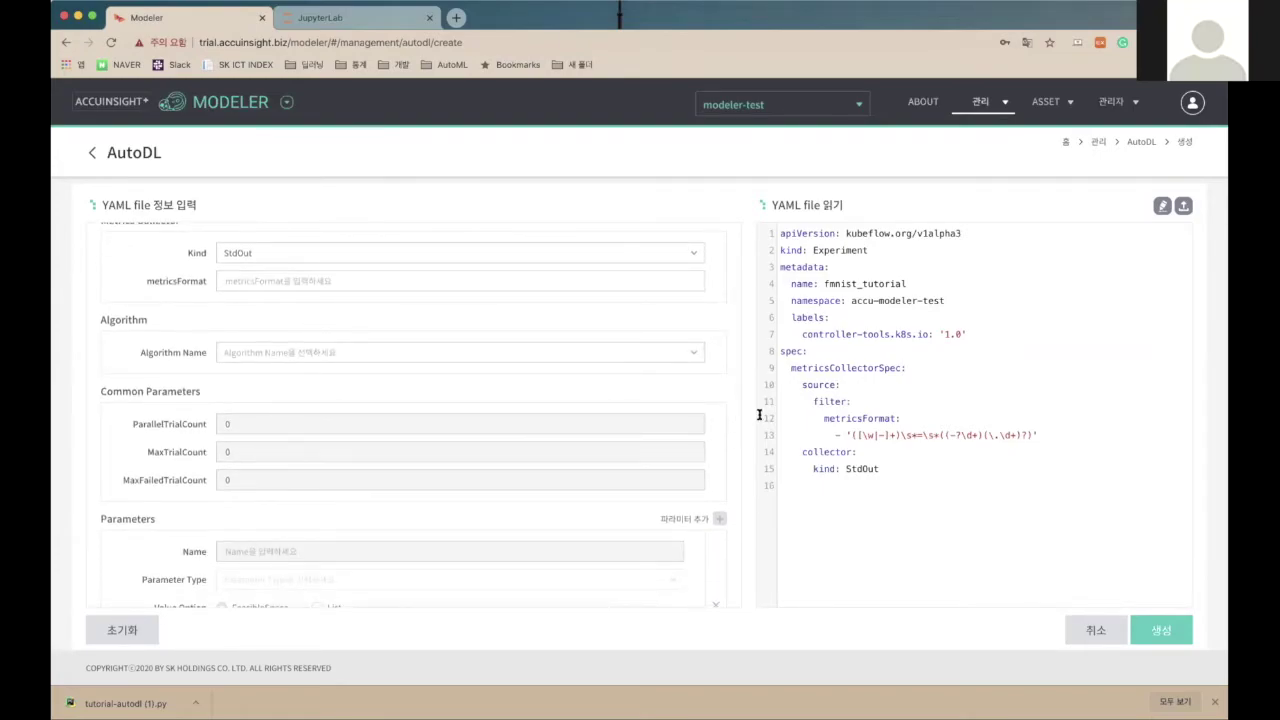
click(384, 17)
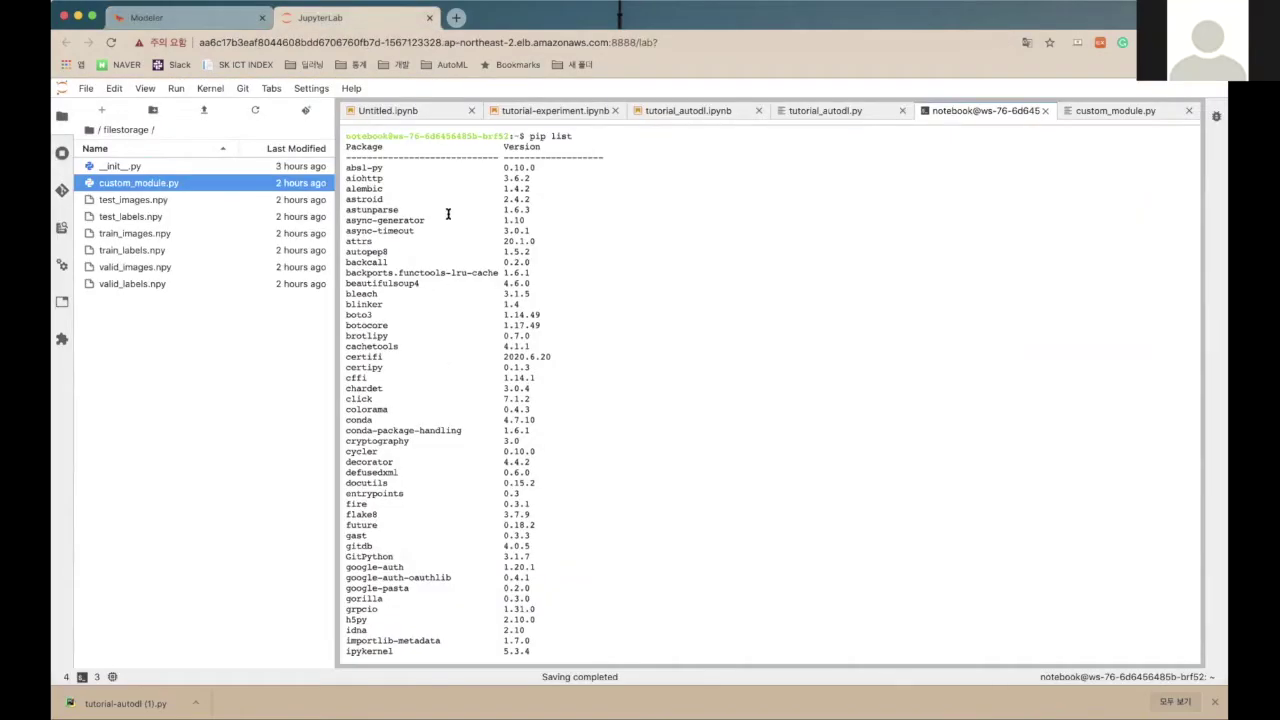
click(555, 110)
click(690, 111)
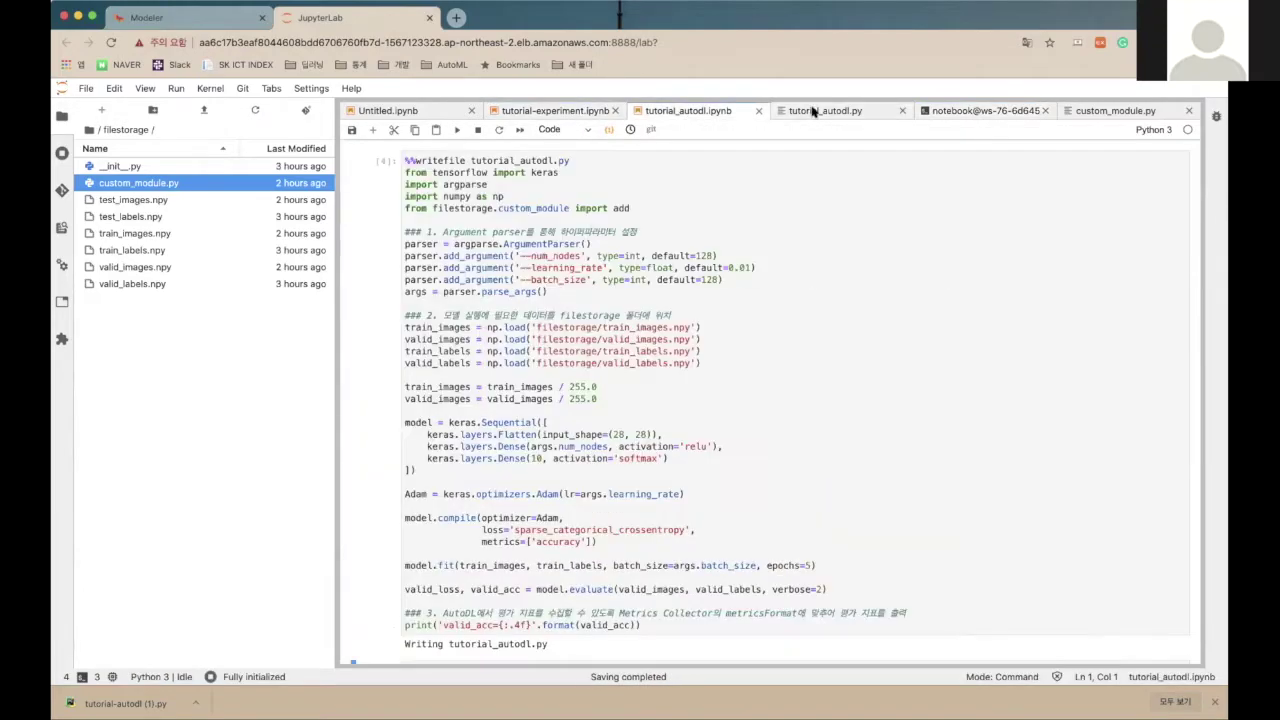
key(ctrl+shift+bracketright)
click(408, 553)
drag(408, 553, 493, 553)
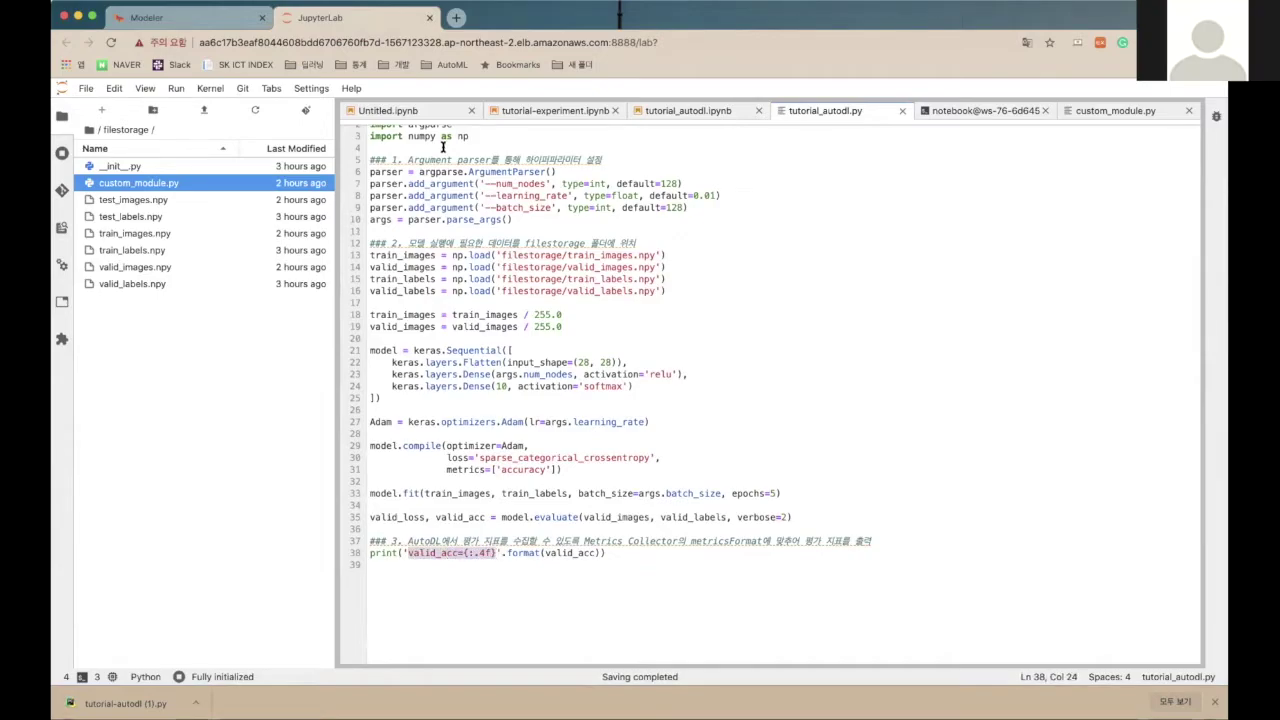
Step: Return to Modeler, review the metrics collector kinds keeping StdOut, and examine the metricsFormat expression in the experiment YAML
click(201, 20)
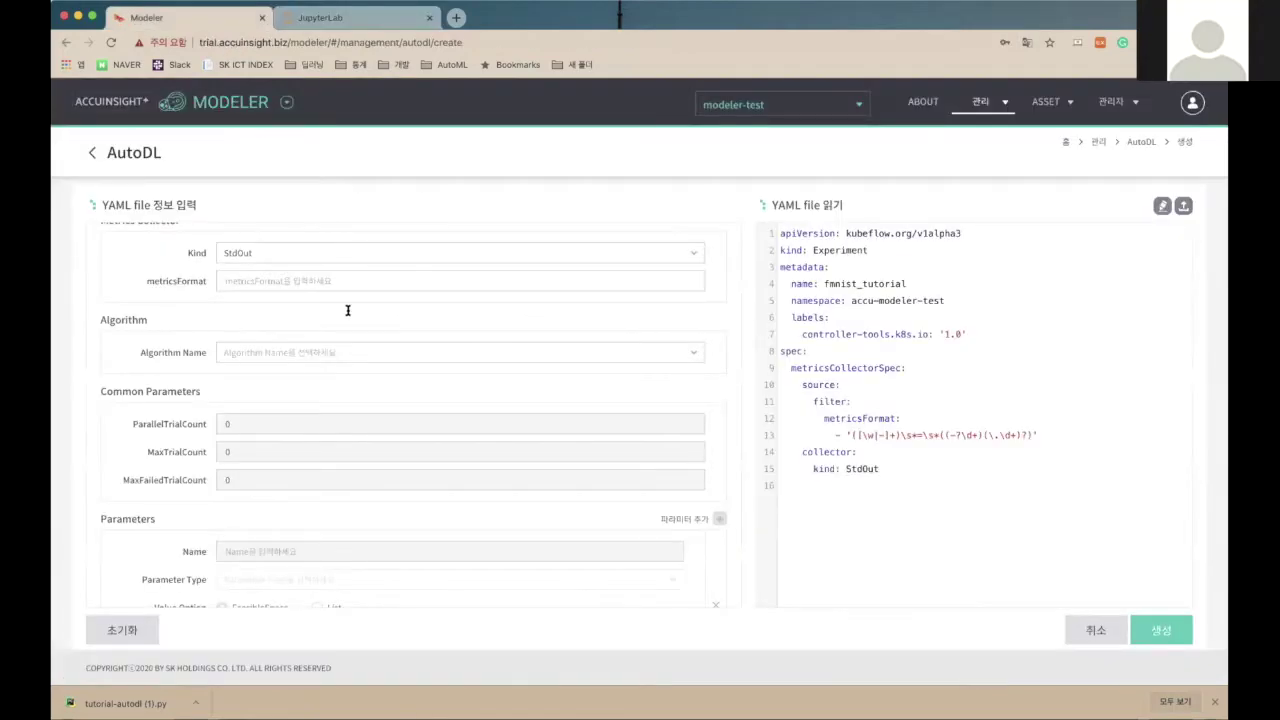
scroll(348, 310, up, 1)
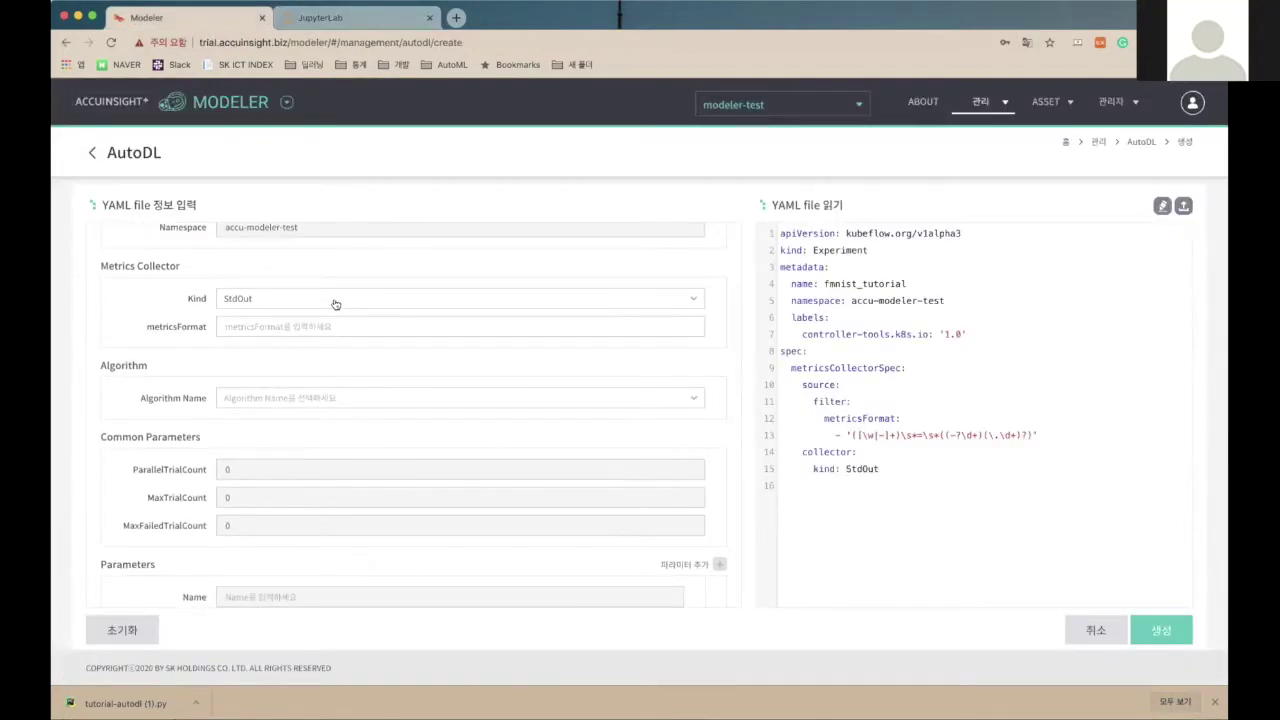
click(335, 304)
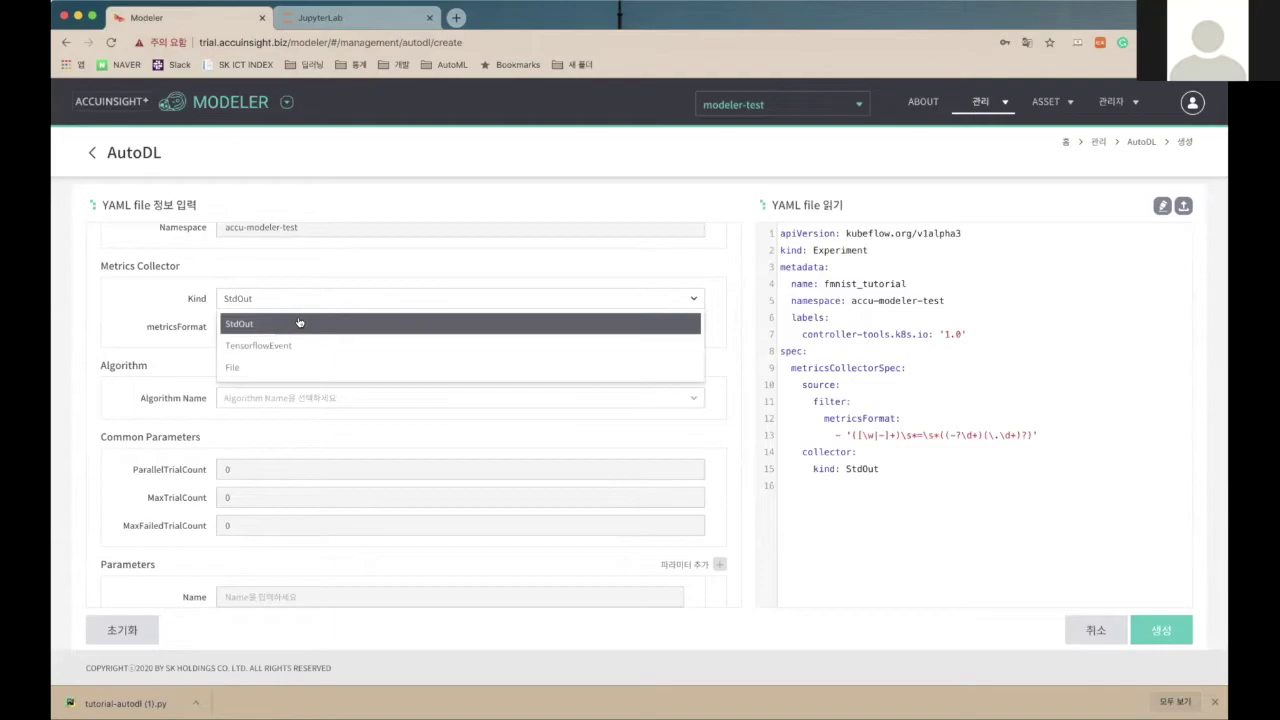
click(298, 323)
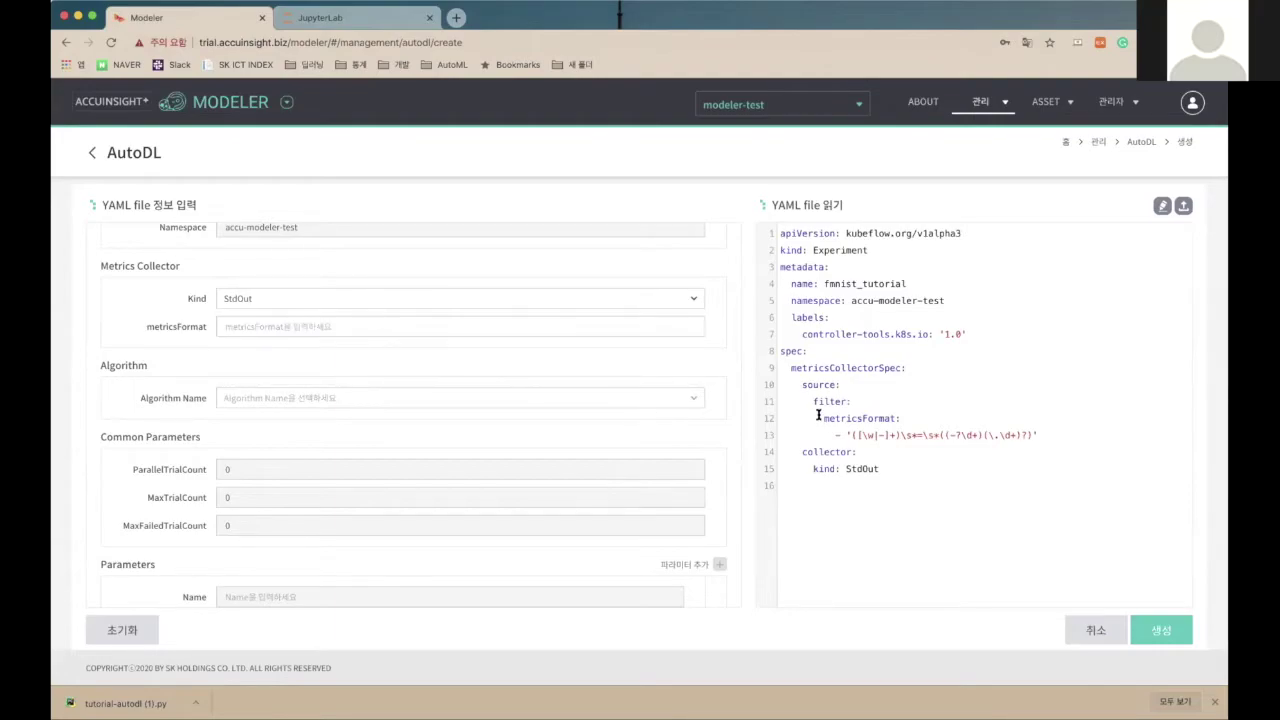
drag(822, 418, 848, 437)
click(1046, 435)
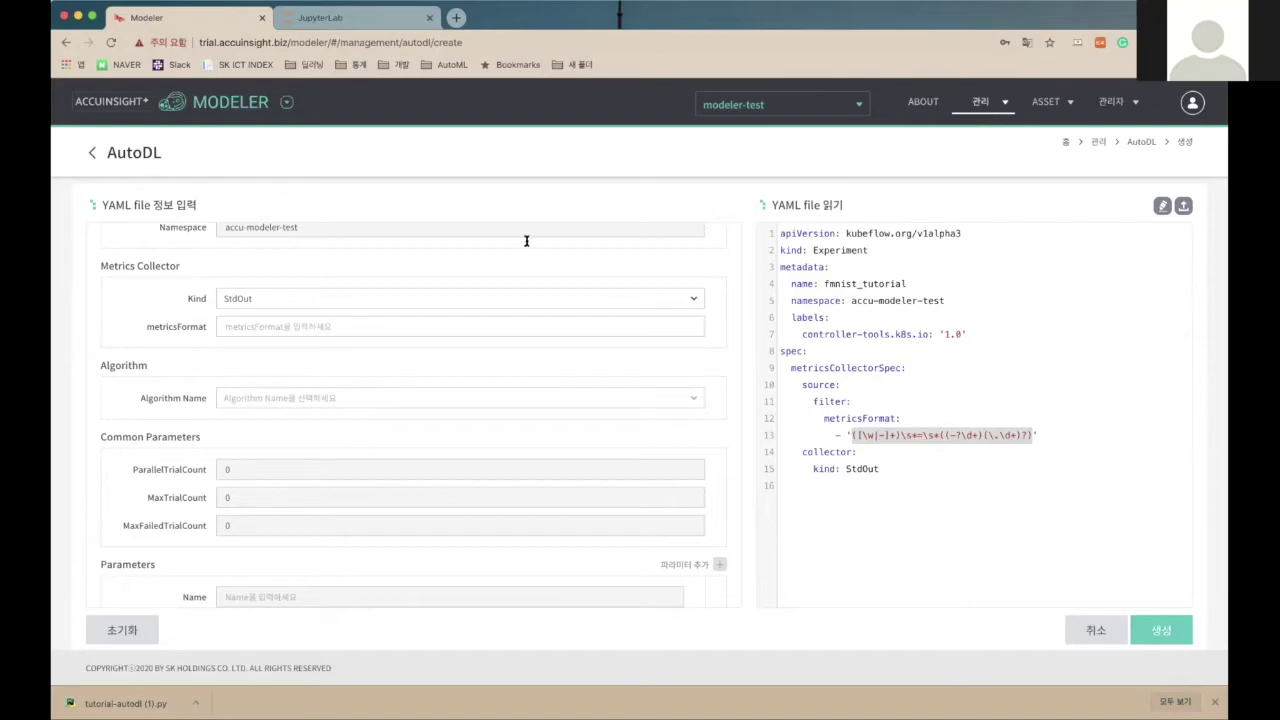
Step: Compare the valid_acc output format of tutorial_autodl.py in JupyterLab with the experiment's metricsFormat in Modeler
click(377, 25)
click(458, 541)
drag(410, 551, 496, 551)
click(210, 18)
click(290, 333)
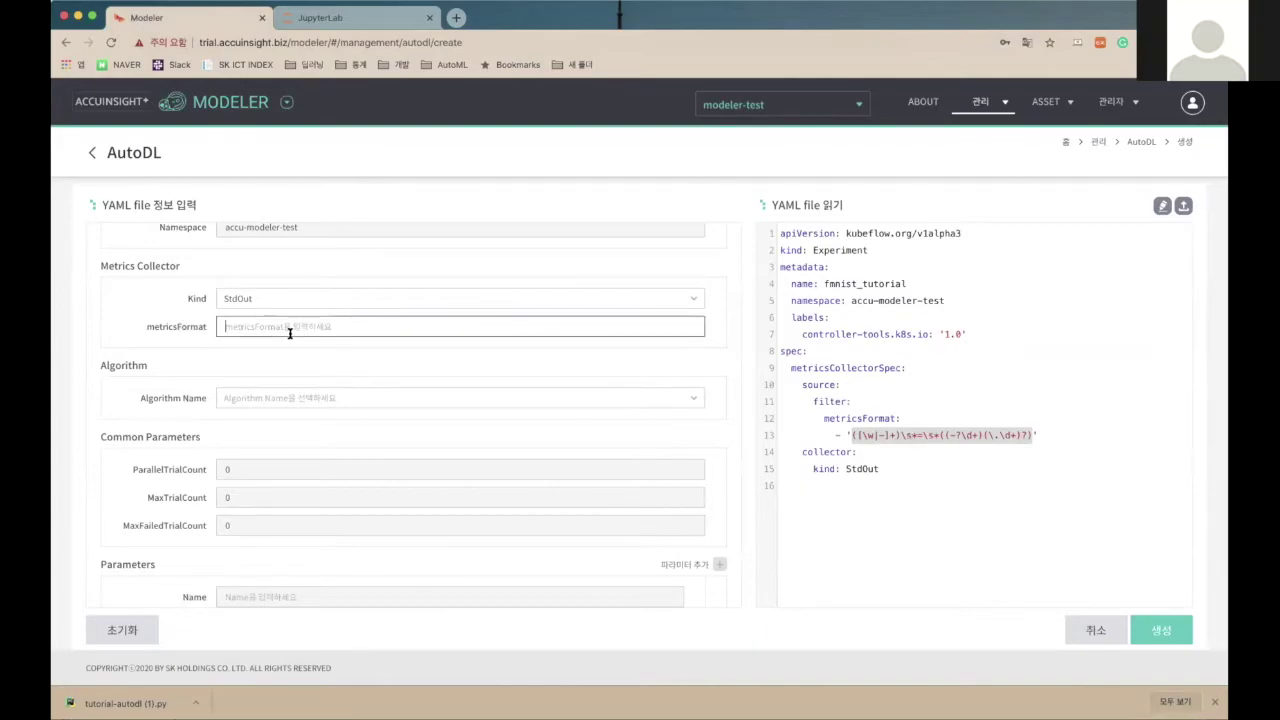
click(897, 425)
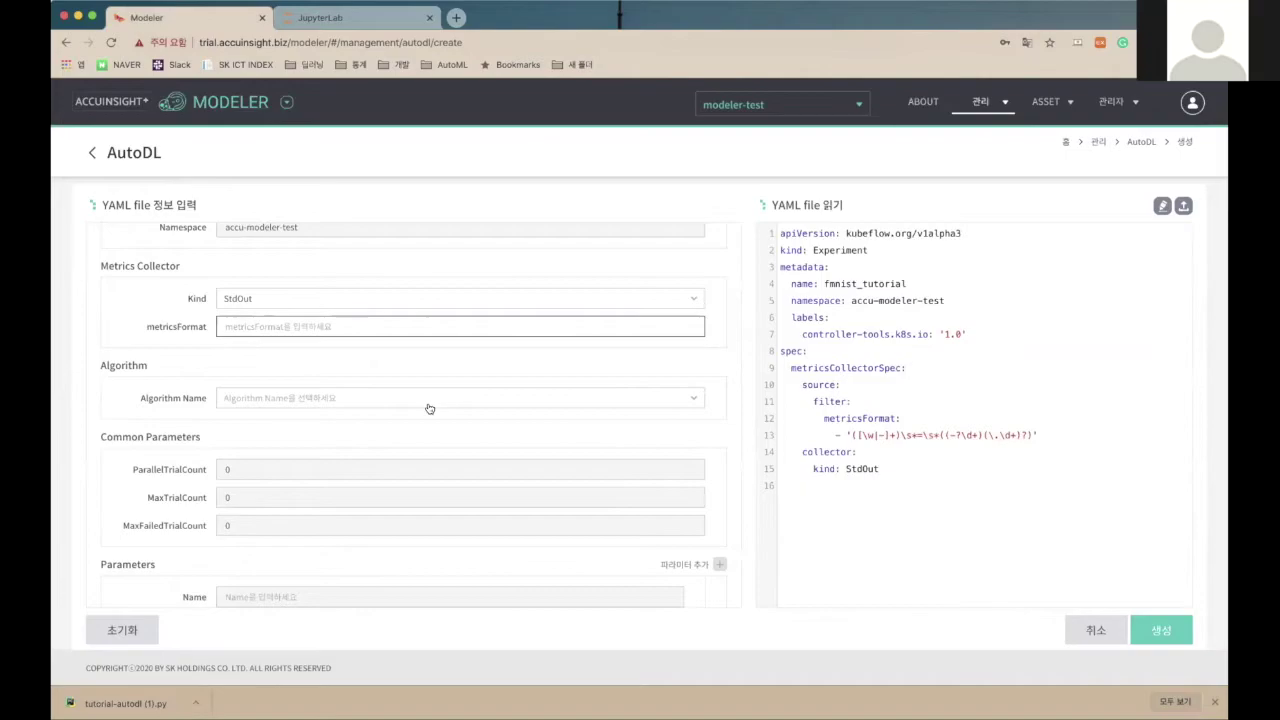
Step: Set the experiment's algorithm name to random
scroll(428, 404, down, 1)
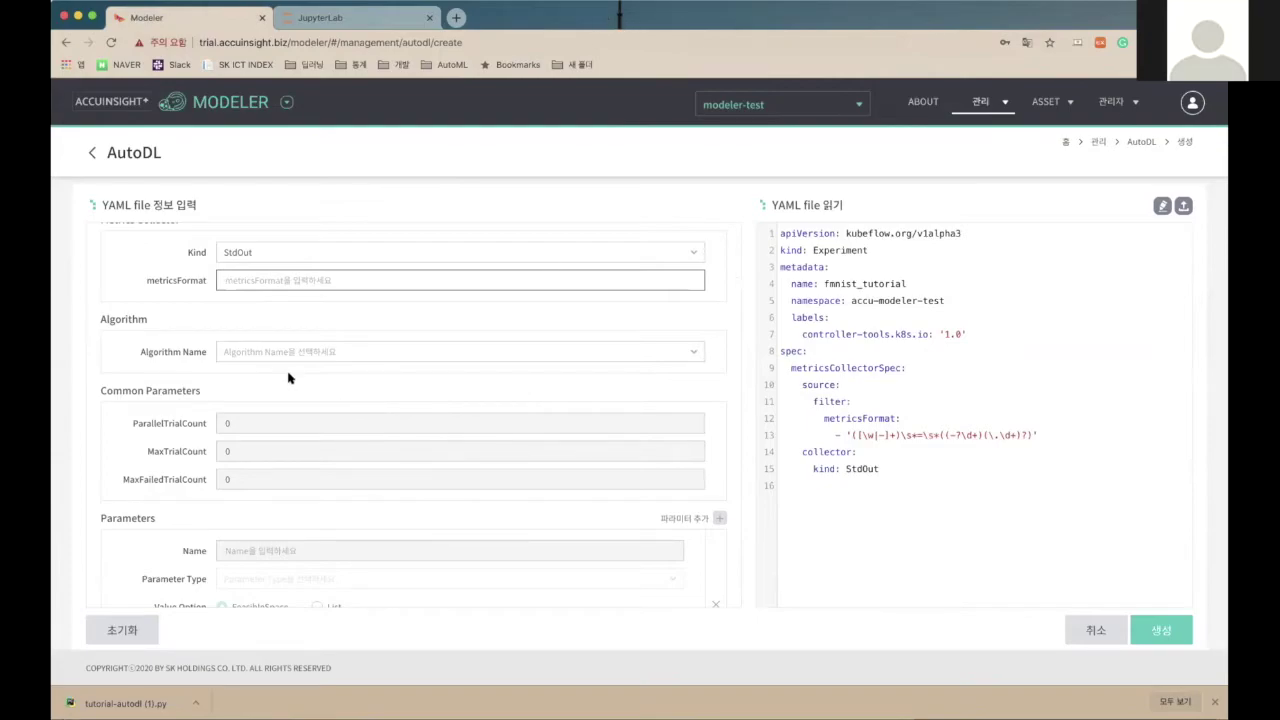
click(253, 358)
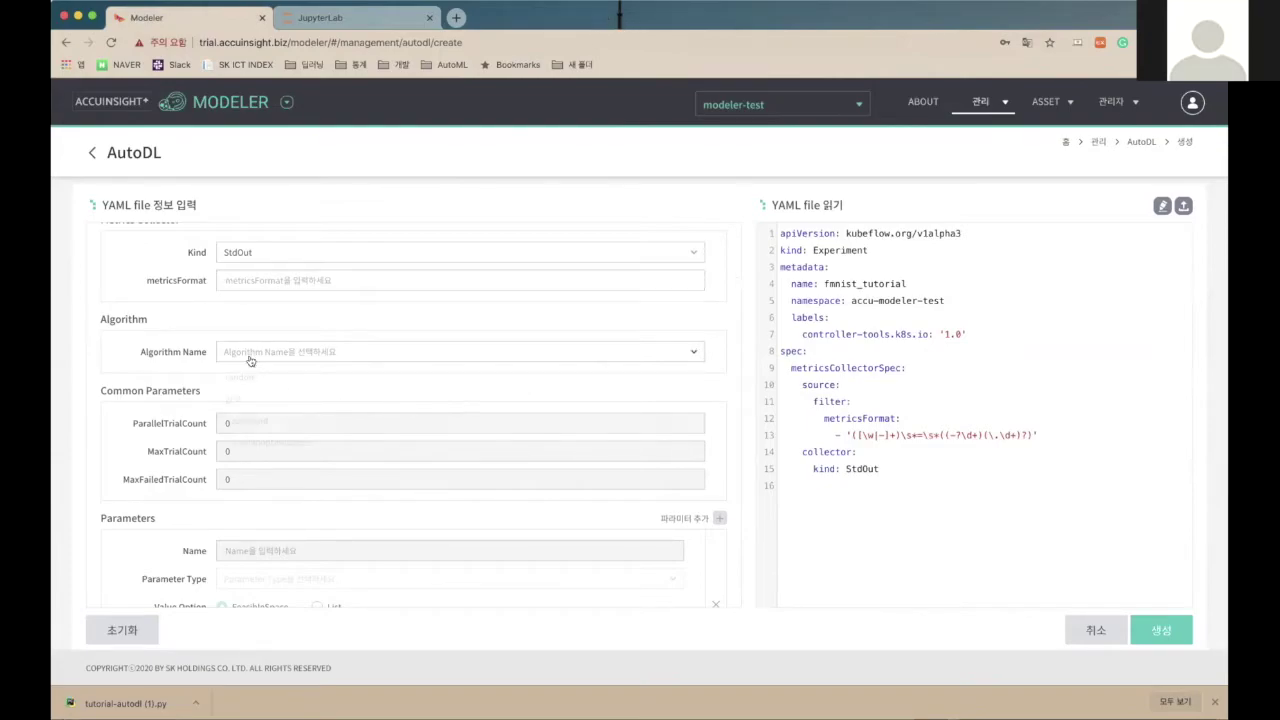
click(253, 358)
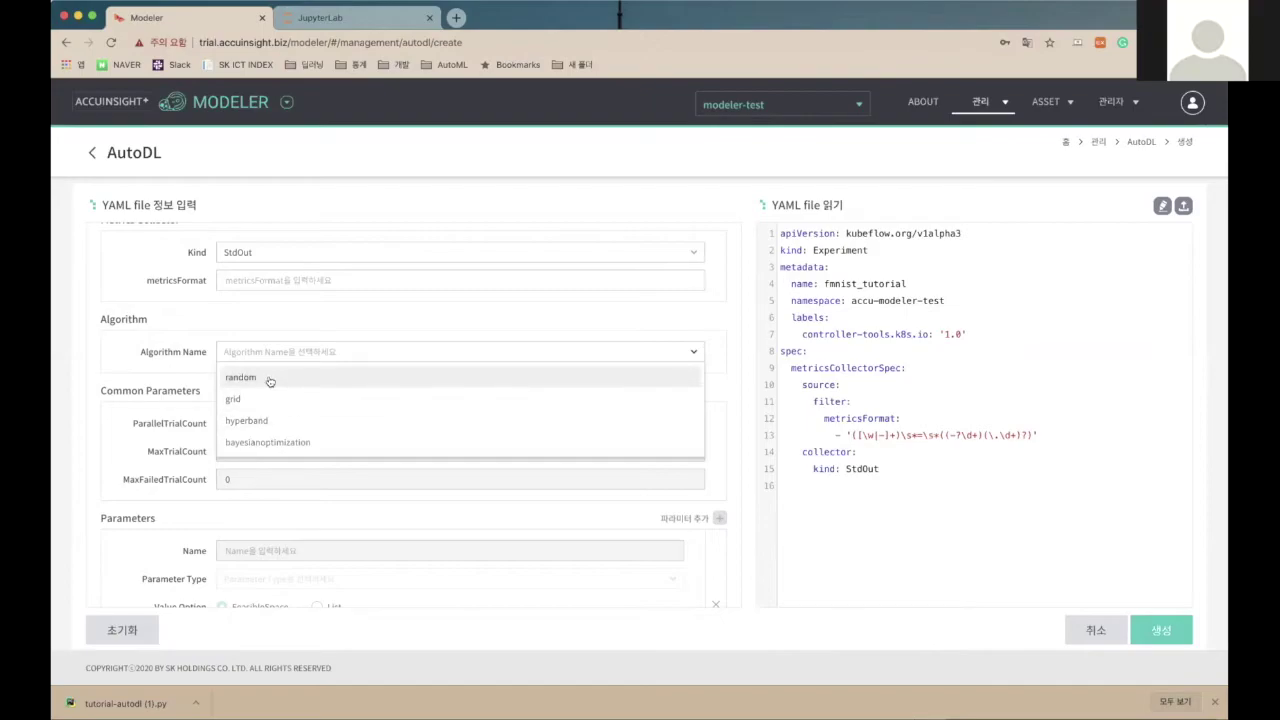
click(269, 379)
scroll(283, 379, up, 1)
scroll(283, 379, down, 2)
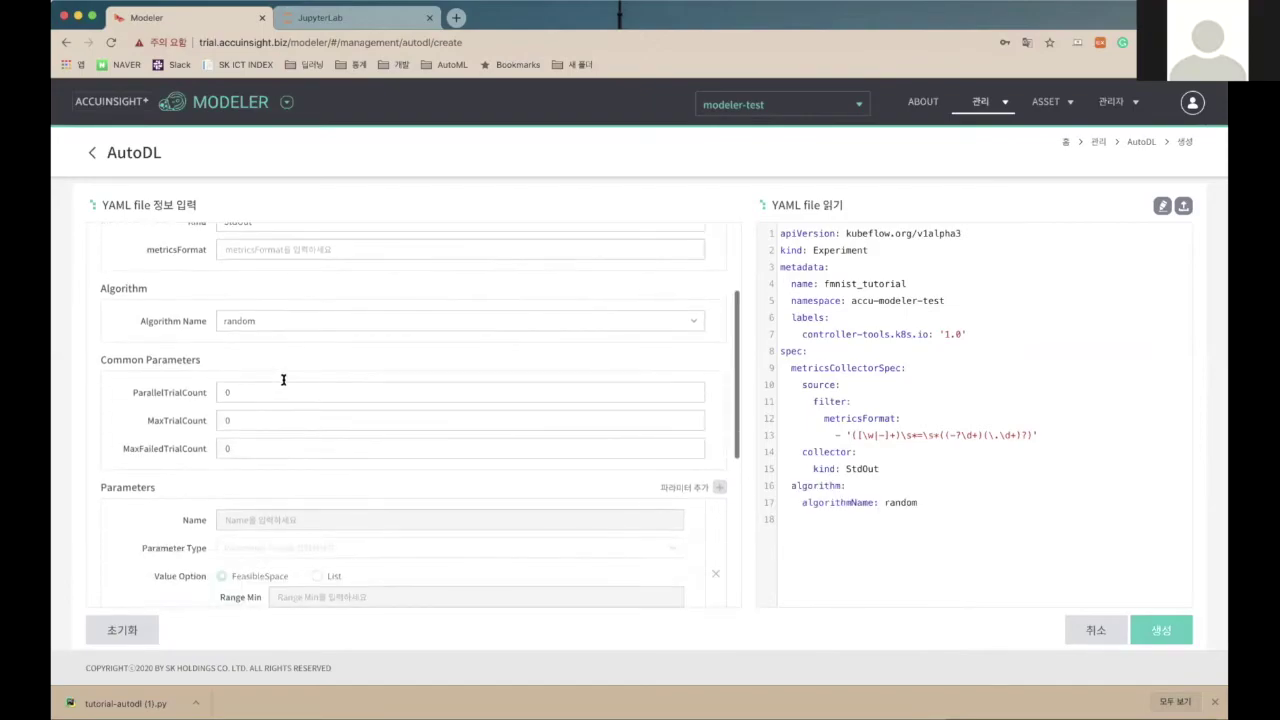